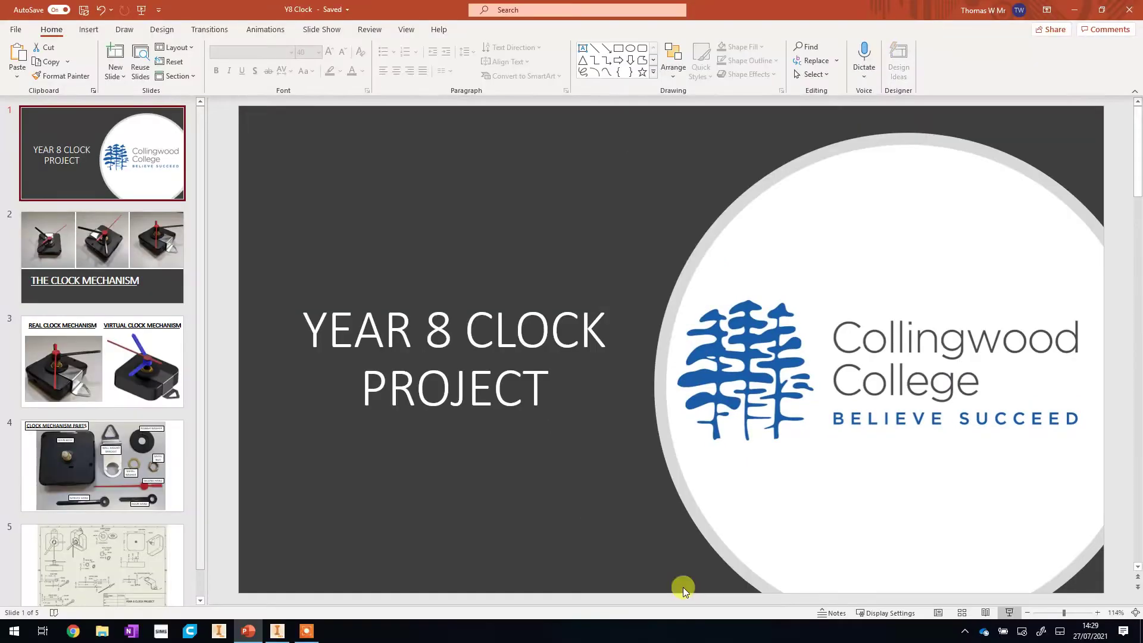
Step: Minimize the Y8 Clock PowerPoint presentation to reveal the Windows desktop
{"action": "left_click", "coordinate": [1080, 13]}
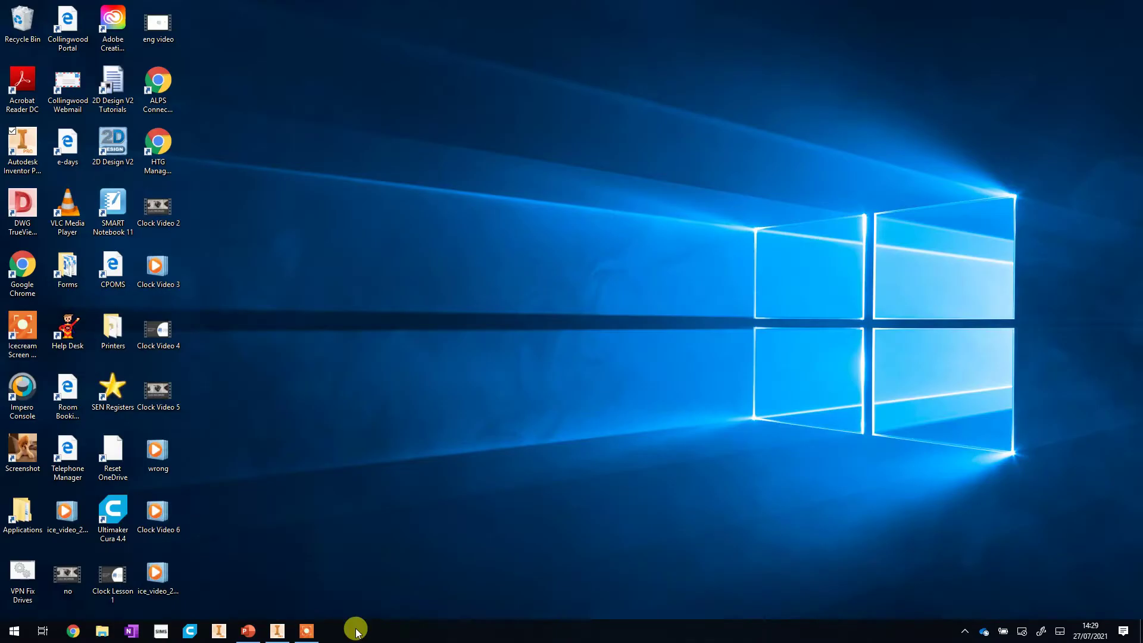
{"action": "left_click", "coordinate": [277, 631]}
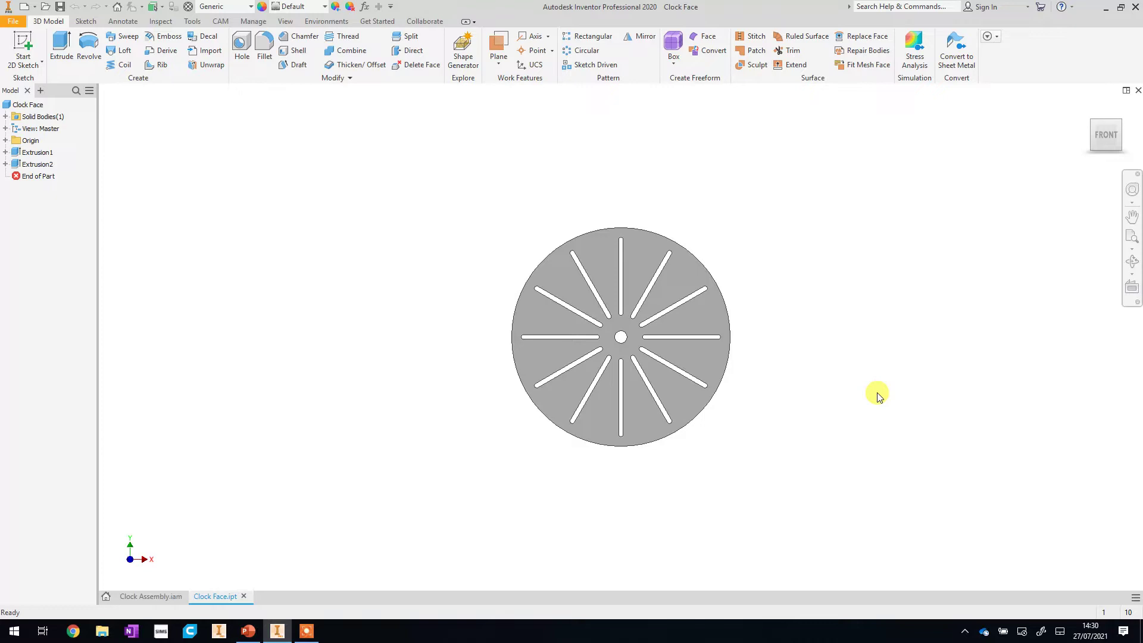
{"action": "left_click", "coordinate": [1105, 9]}
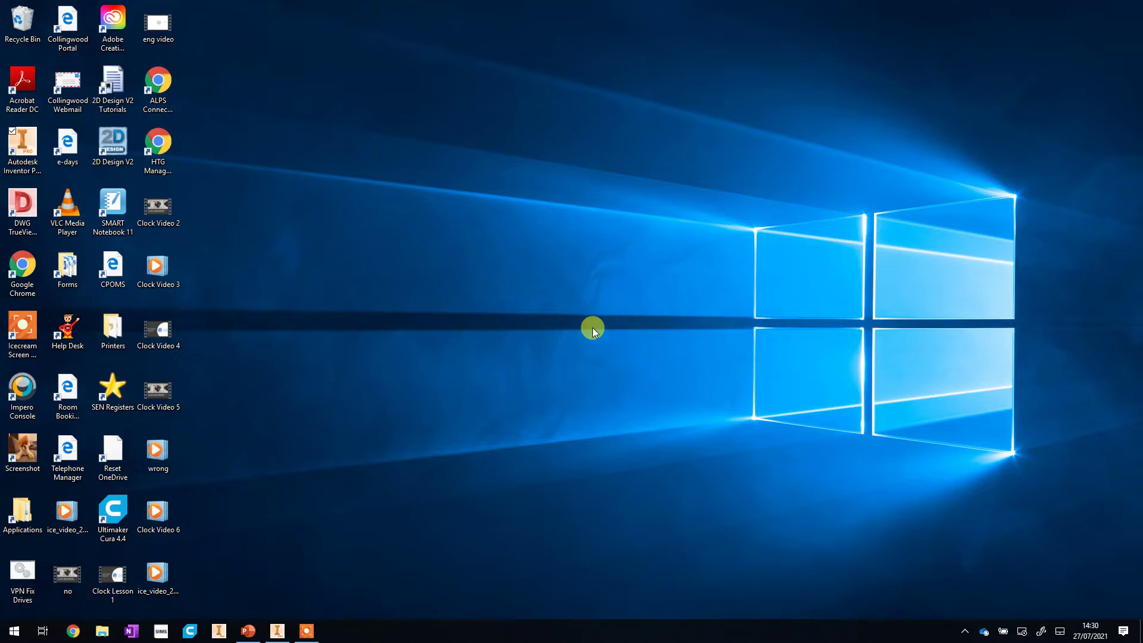
Step: Launch 2D Design V2 from its desktop shortcut
{"action": "double_click", "coordinate": [117, 151]}
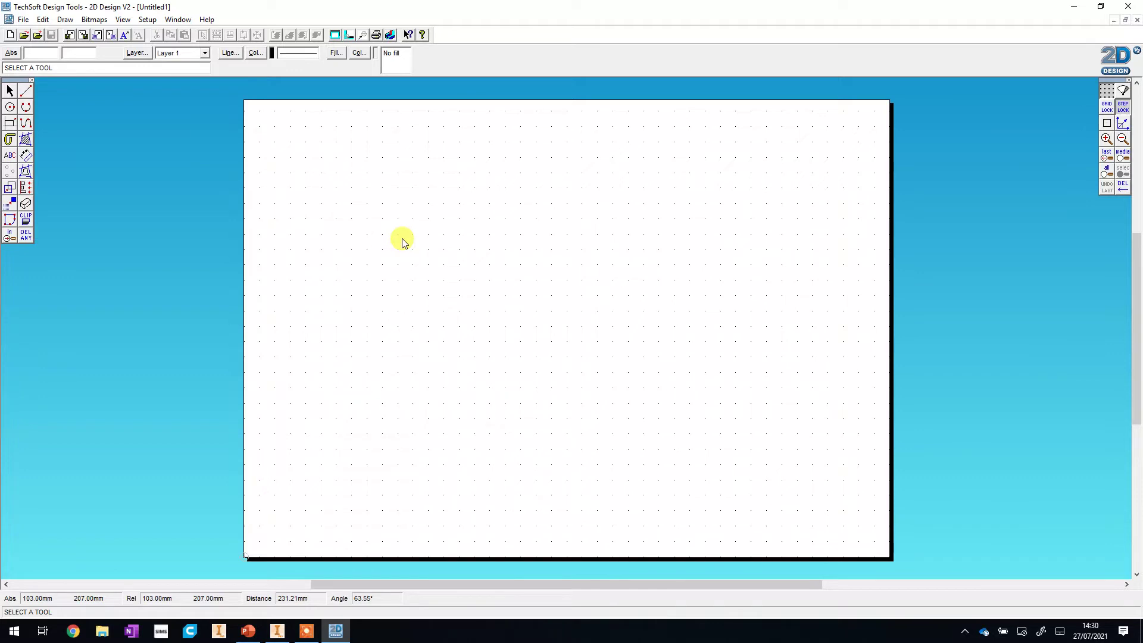
Step: Start a File > Import File and browse into the home Documents folder
{"action": "left_click", "coordinate": [23, 20]}
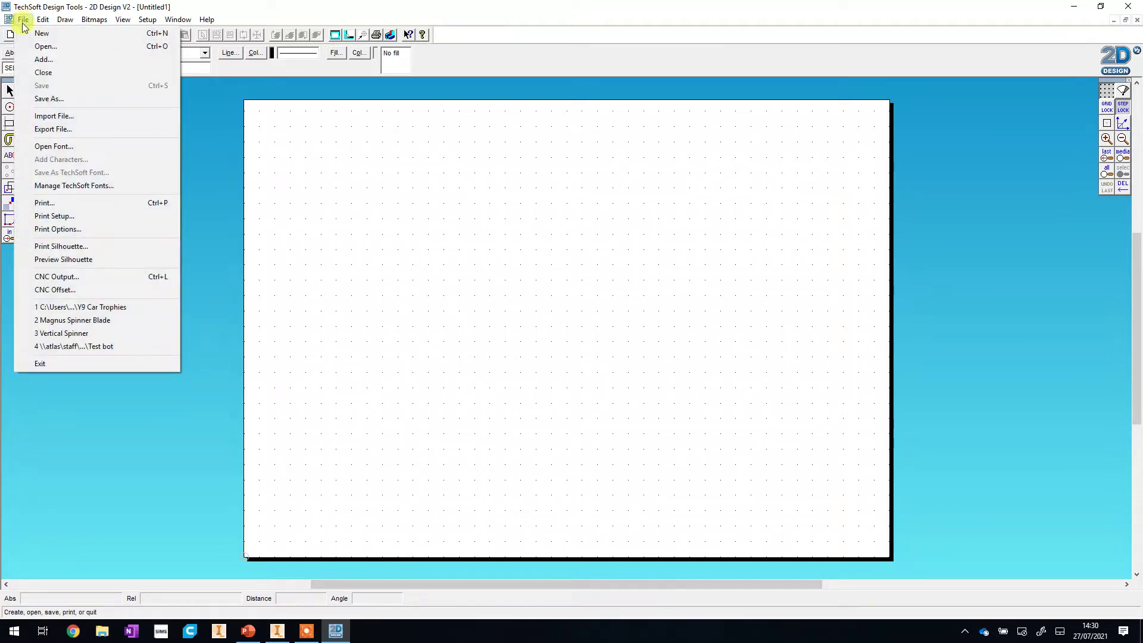
{"action": "left_click", "coordinate": [51, 115]}
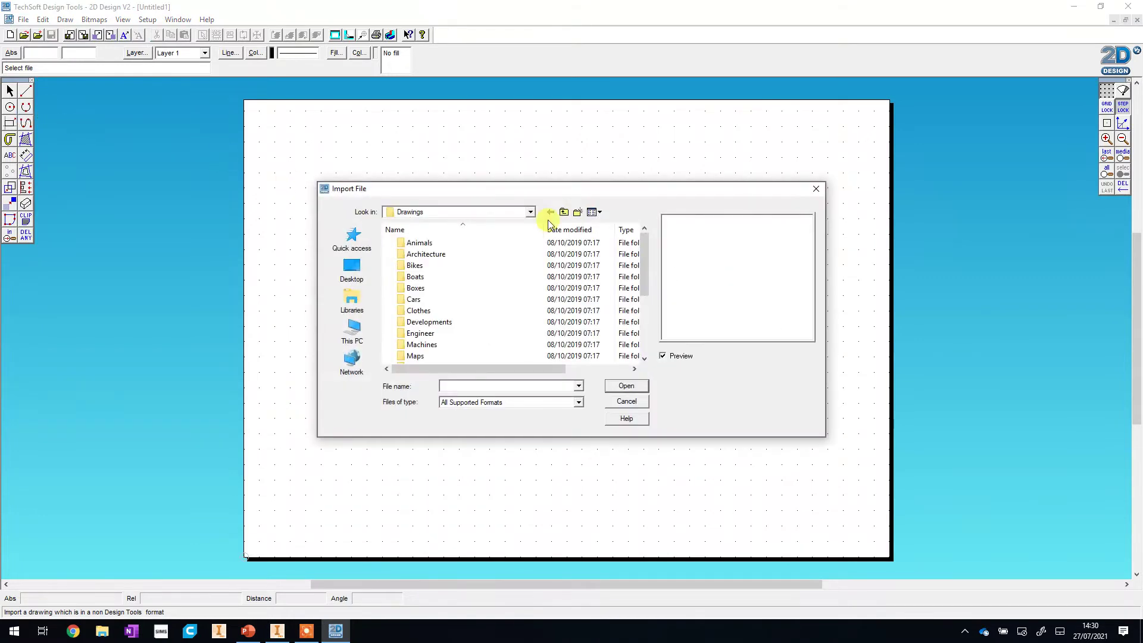
{"action": "left_click", "coordinate": [529, 213]}
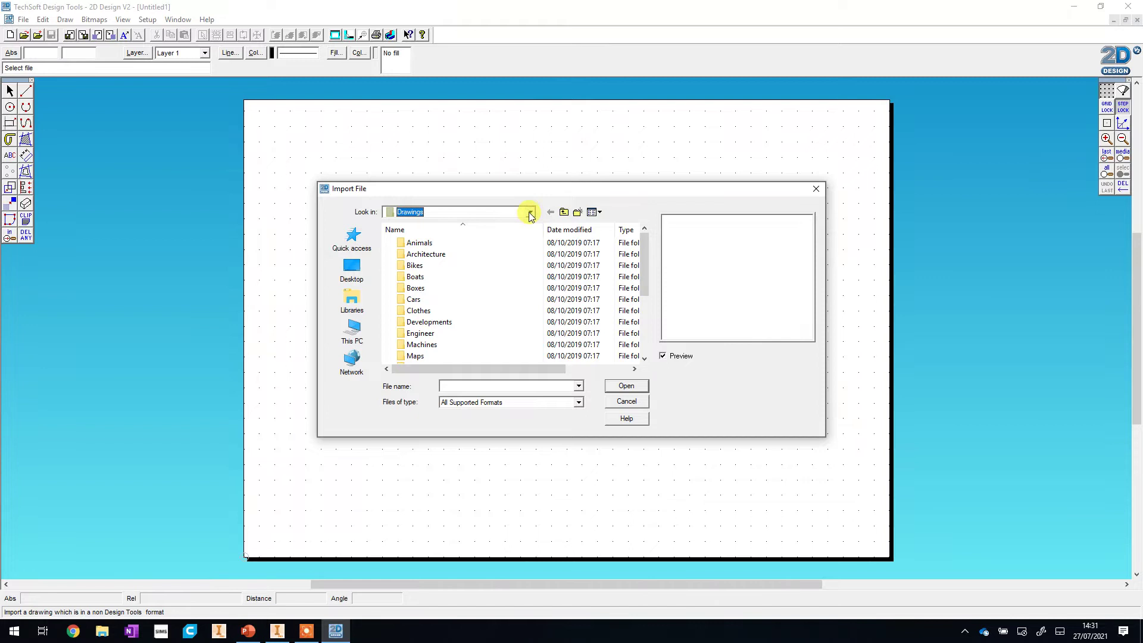
{"action": "left_click", "coordinate": [530, 213]}
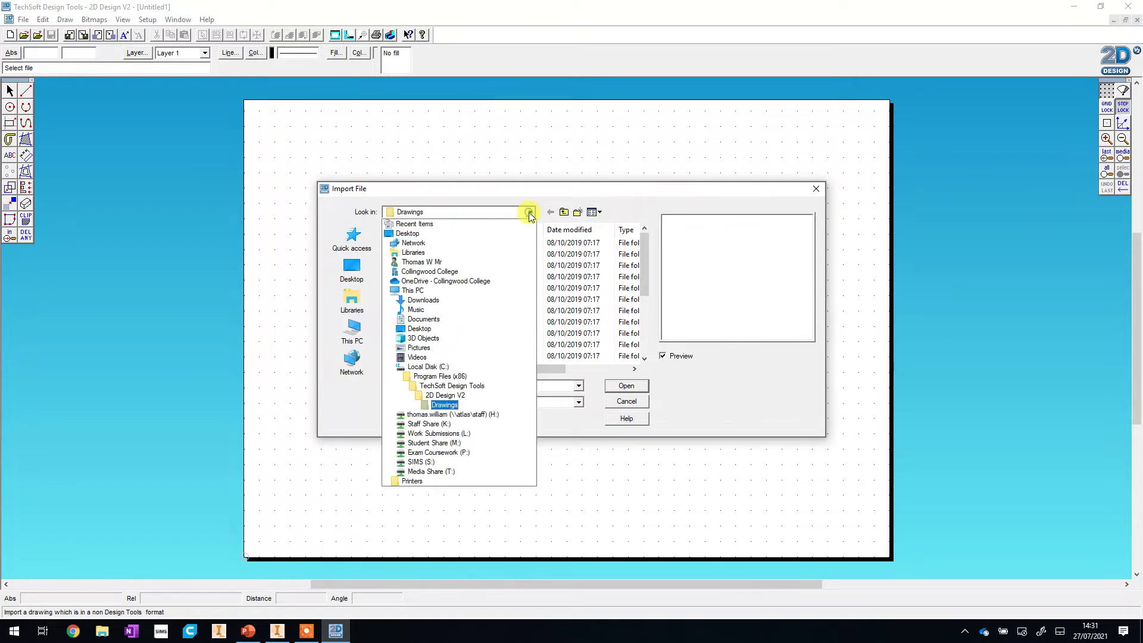
{"action": "left_click", "coordinate": [435, 262]}
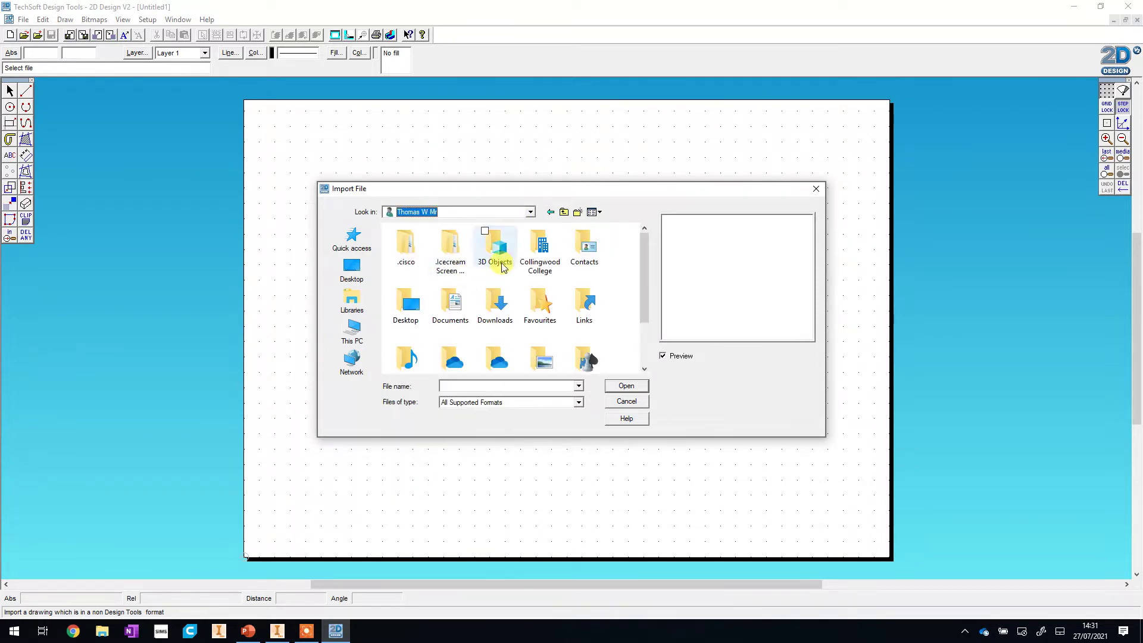
{"action": "double_click", "coordinate": [450, 303]}
{"action": "scroll", "coordinate": [456, 300], "scroll_direction": "down", "scroll_amount": 10}
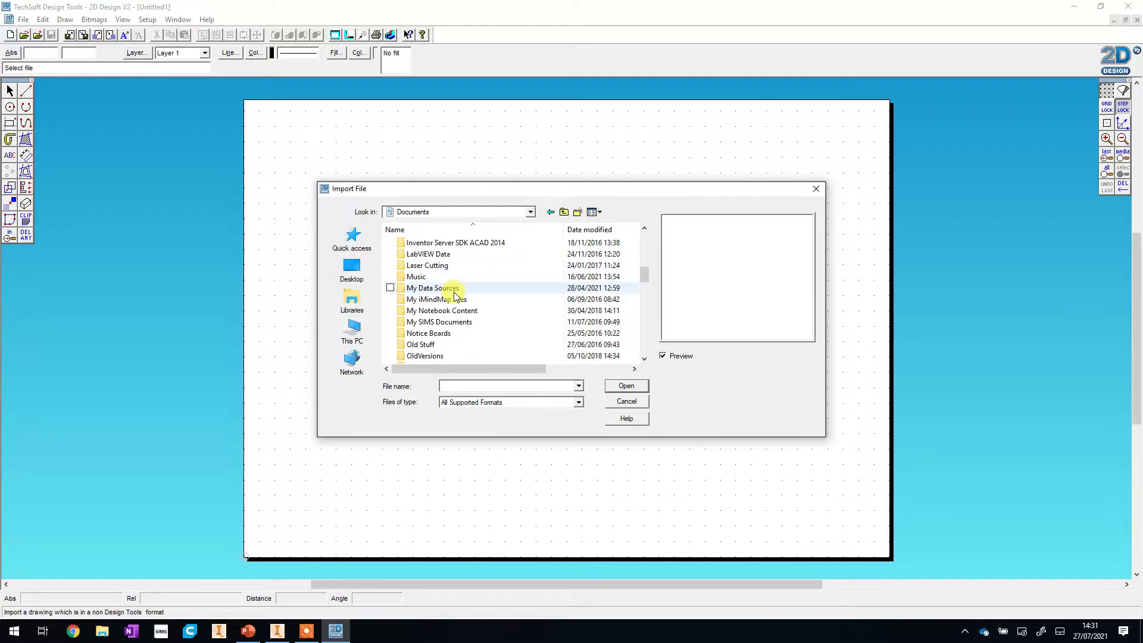
{"action": "scroll", "coordinate": [455, 300], "scroll_direction": "down", "scroll_amount": 4}
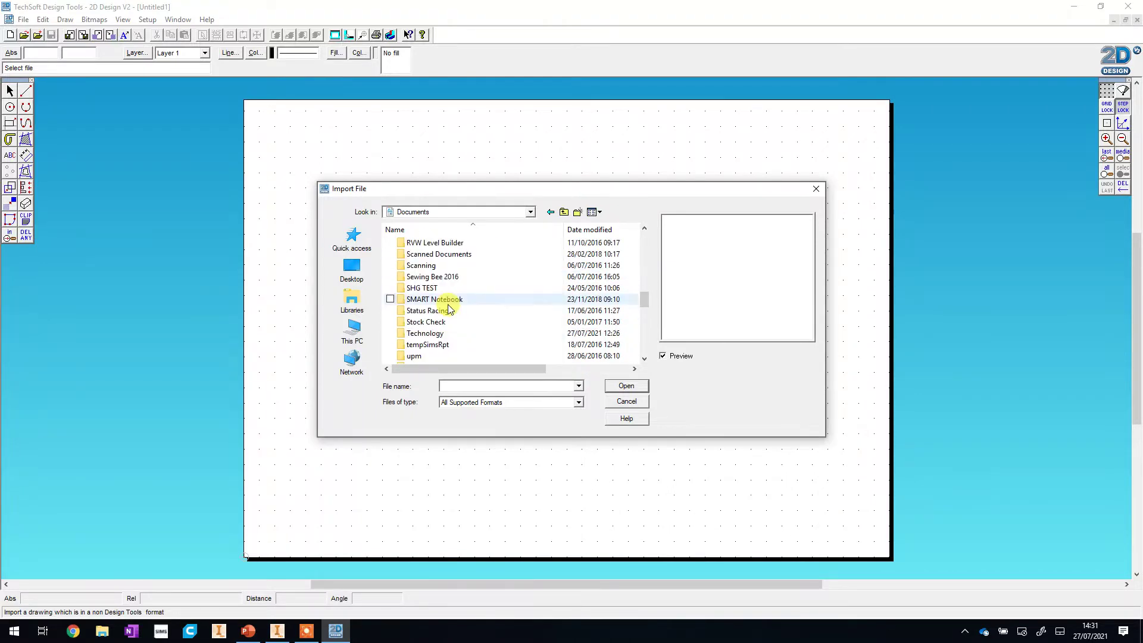
Step: Choose Clock Face.dxf from Technology > Year 8 Clock and open it for import
{"action": "left_click", "coordinate": [445, 333]}
{"action": "double_click", "coordinate": [445, 333]}
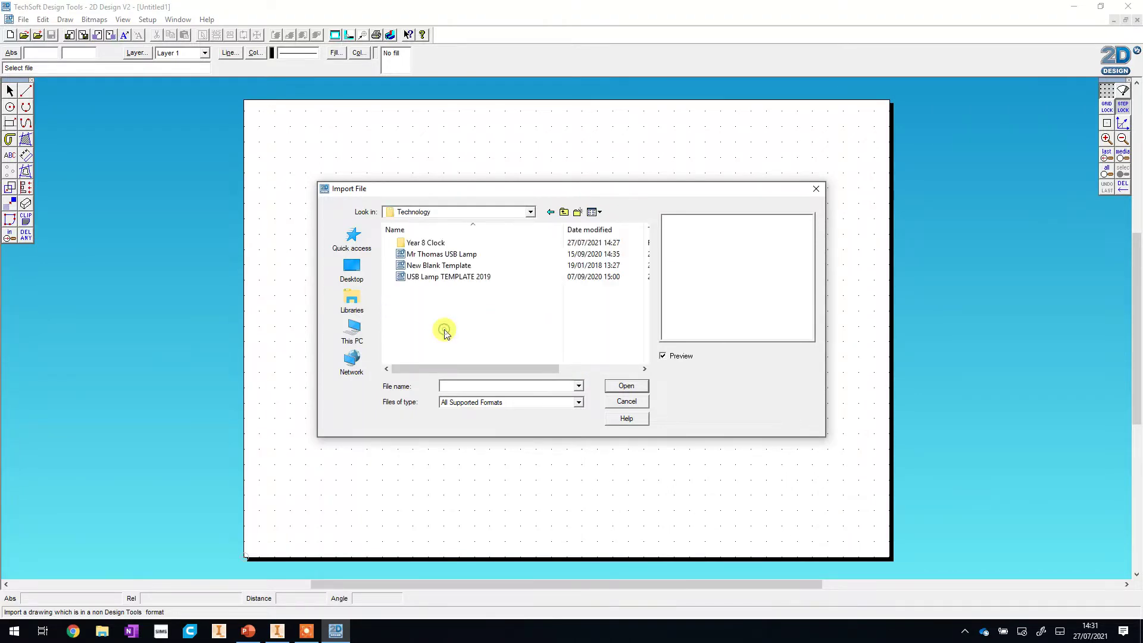
{"action": "double_click", "coordinate": [435, 243]}
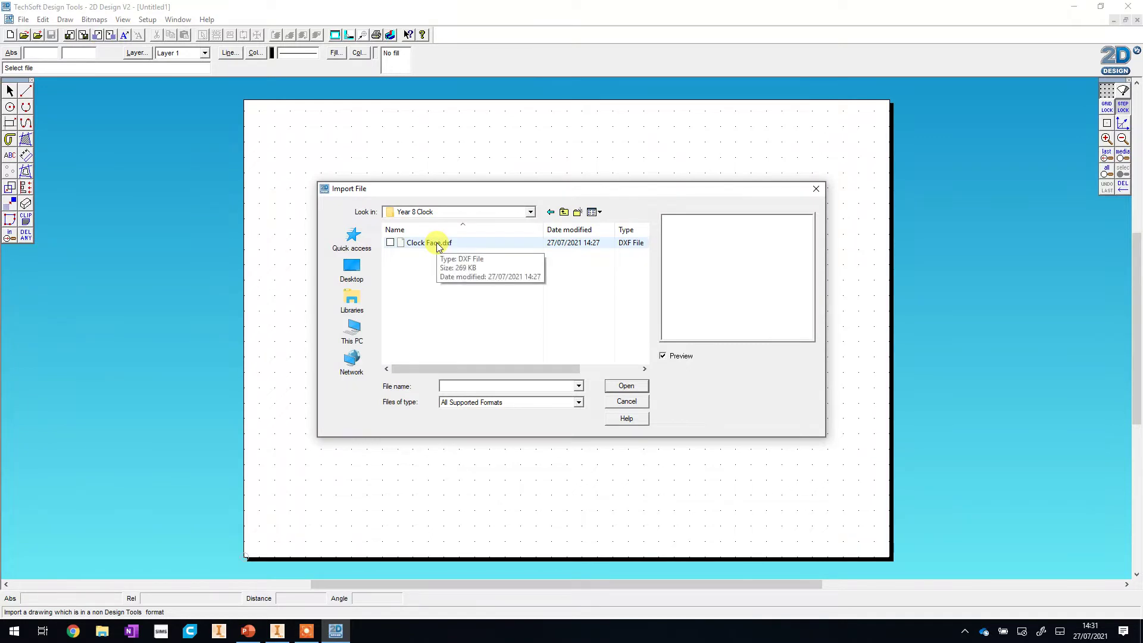
{"action": "left_click", "coordinate": [437, 247]}
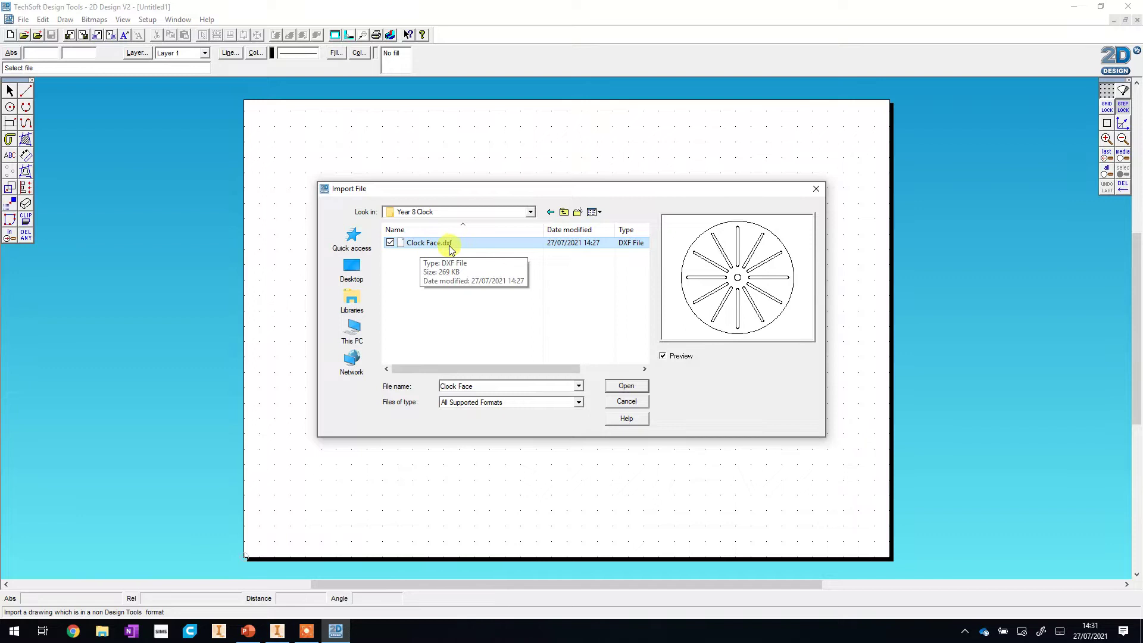
{"action": "left_click", "coordinate": [625, 386]}
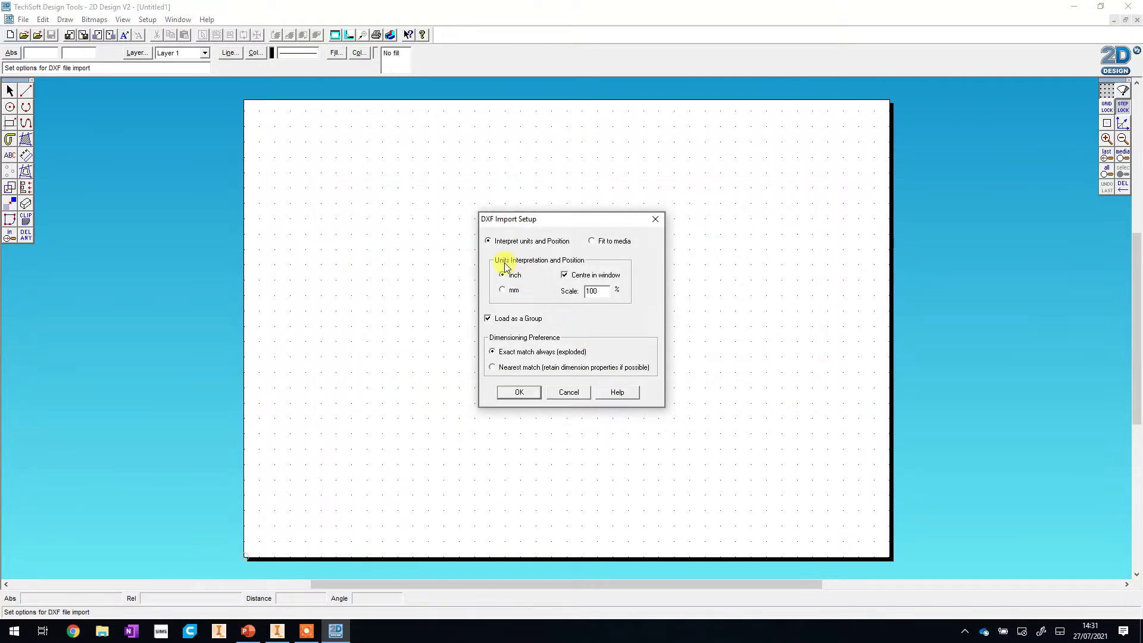
Step: Set the DXF import units to mm
{"action": "left_click", "coordinate": [502, 292]}
{"action": "left_click", "coordinate": [520, 392]}
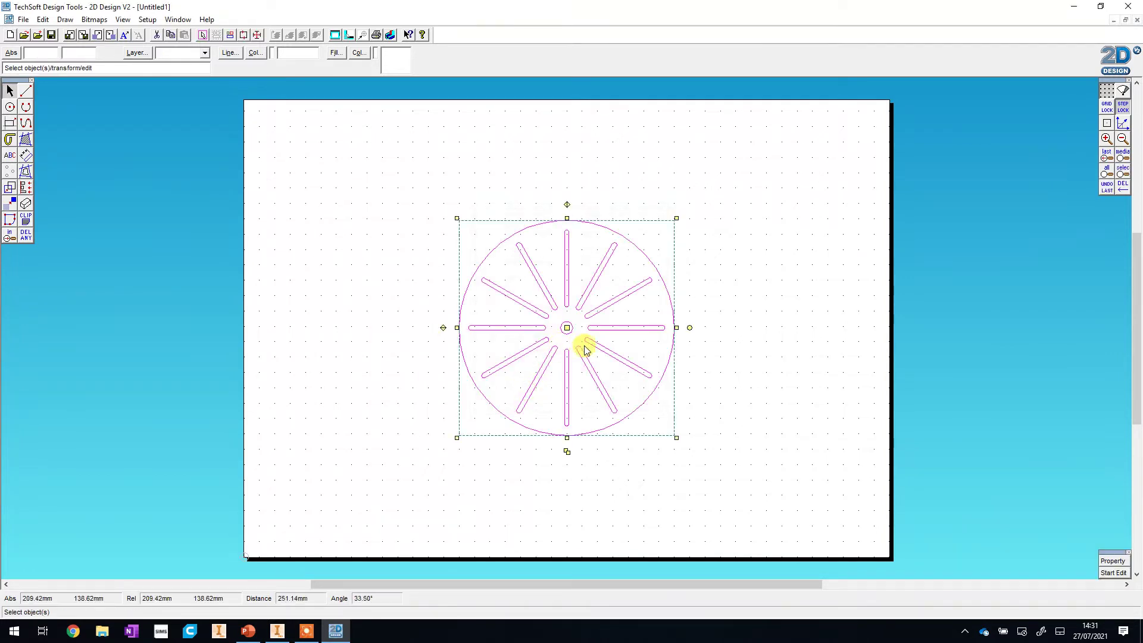
{"action": "left_click", "coordinate": [705, 343]}
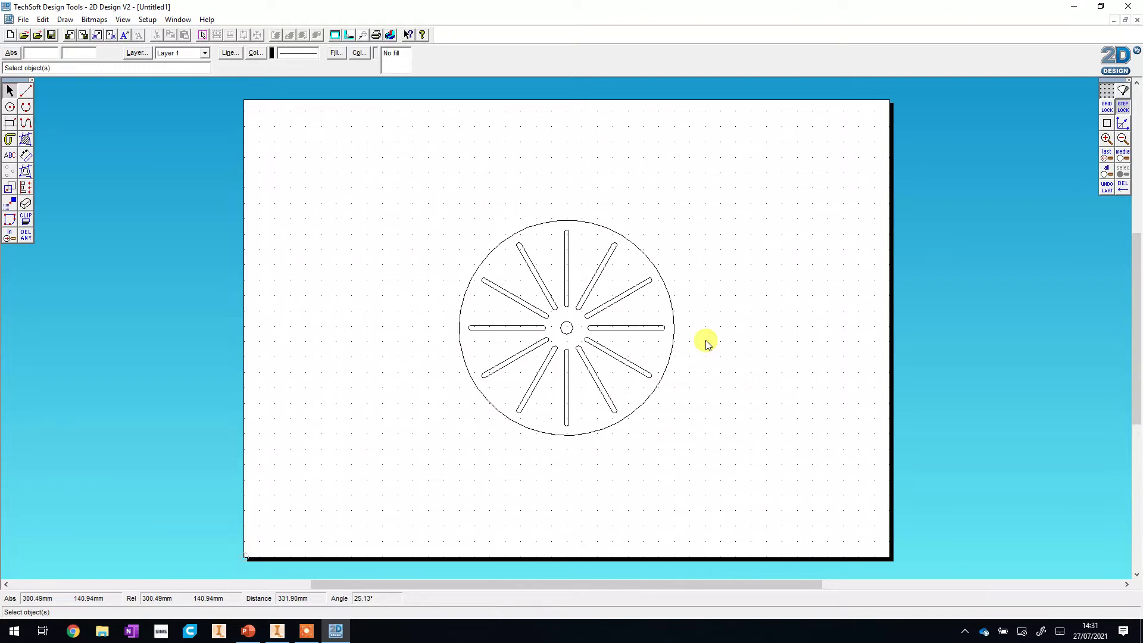
{"action": "left_click", "coordinate": [649, 329]}
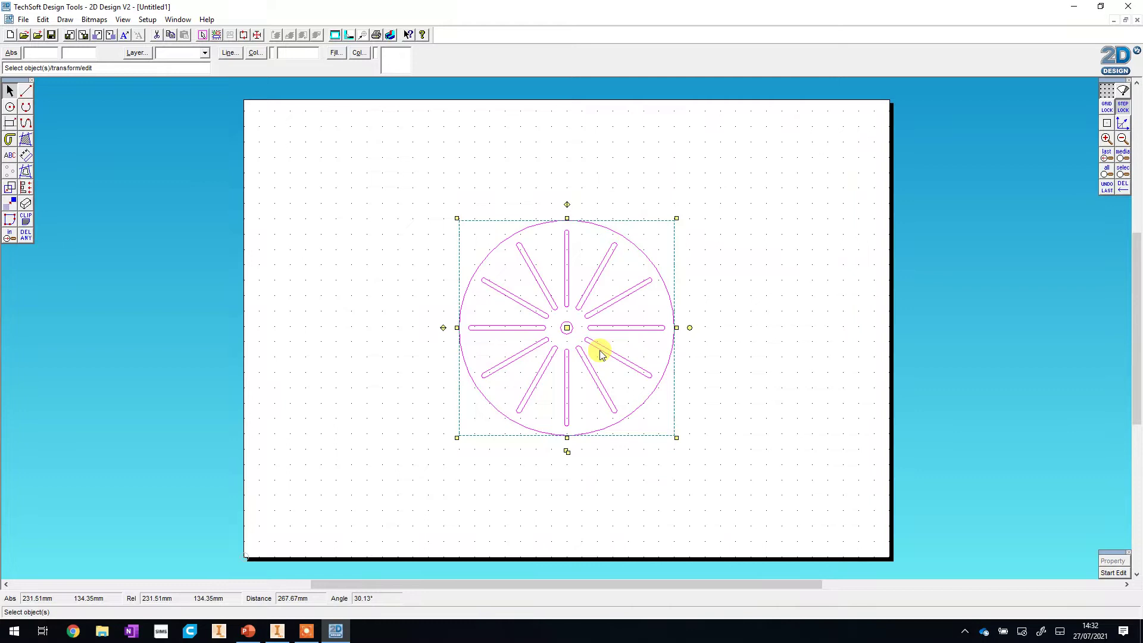
{"action": "left_click", "coordinate": [738, 358]}
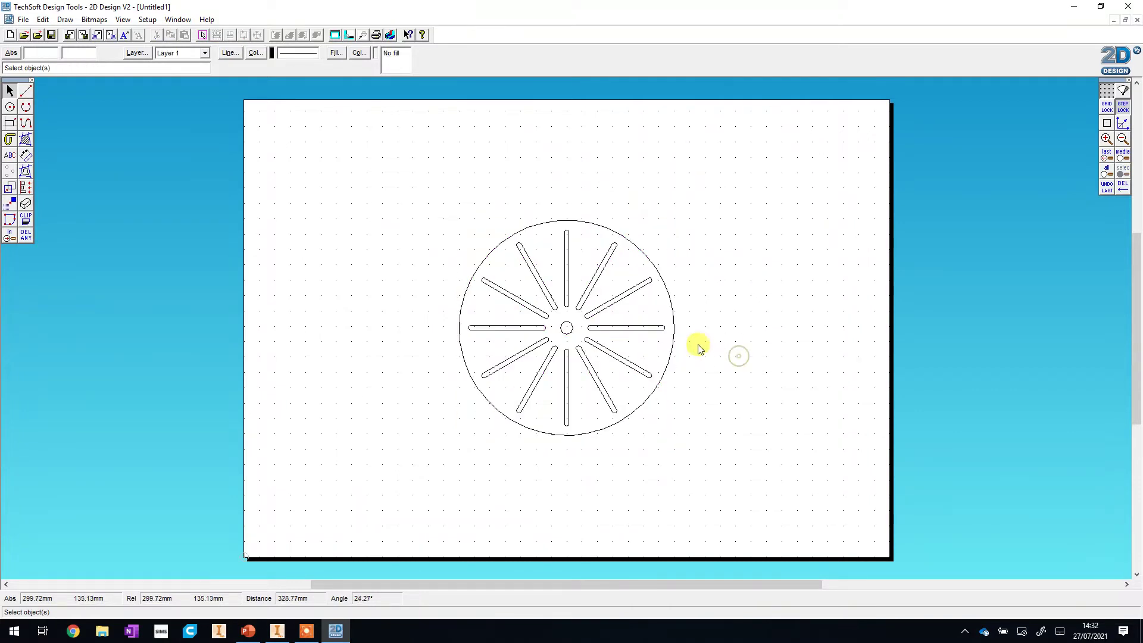
{"action": "left_click", "coordinate": [641, 327]}
{"action": "left_click", "coordinate": [612, 301]}
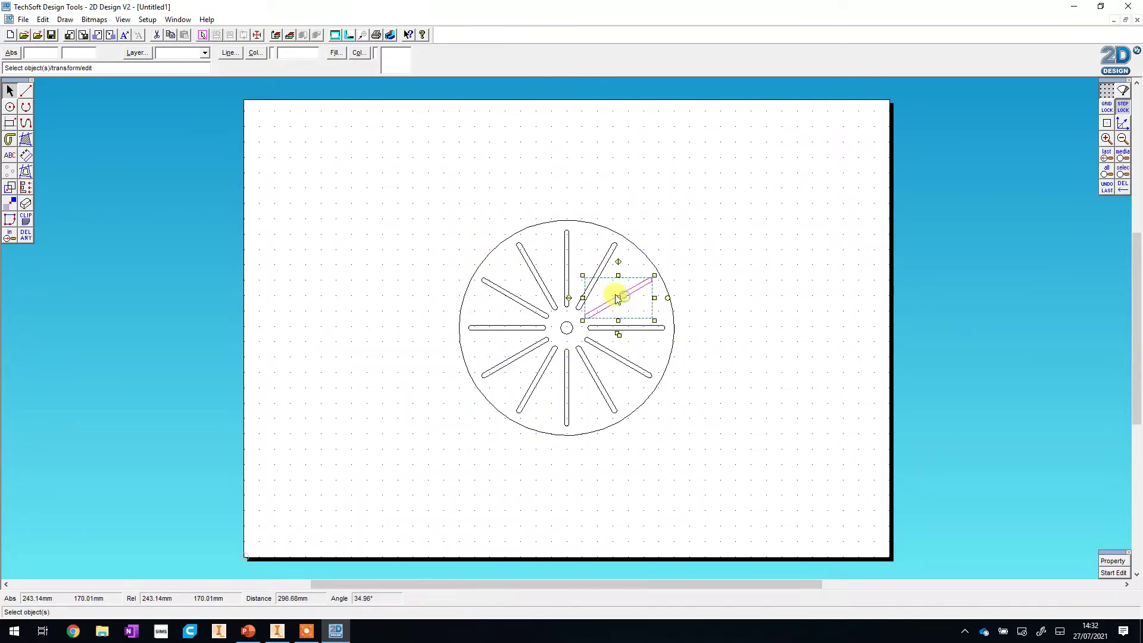
{"action": "left_click", "coordinate": [591, 287]}
{"action": "left_click", "coordinate": [566, 281]}
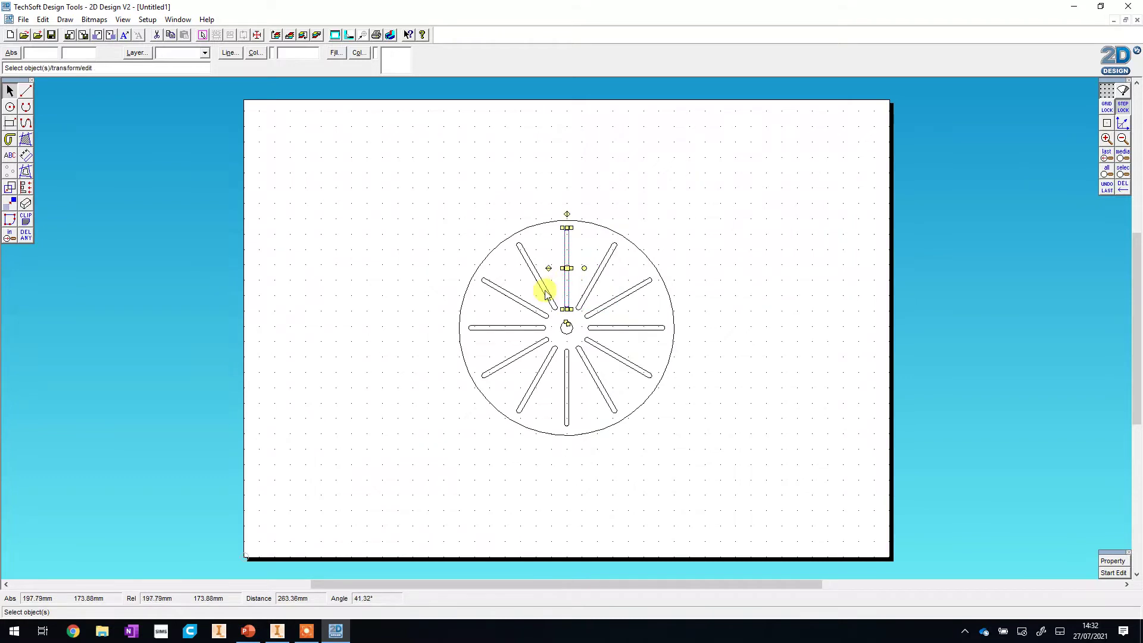
{"action": "left_click", "coordinate": [546, 292]}
{"action": "left_click", "coordinate": [526, 307]}
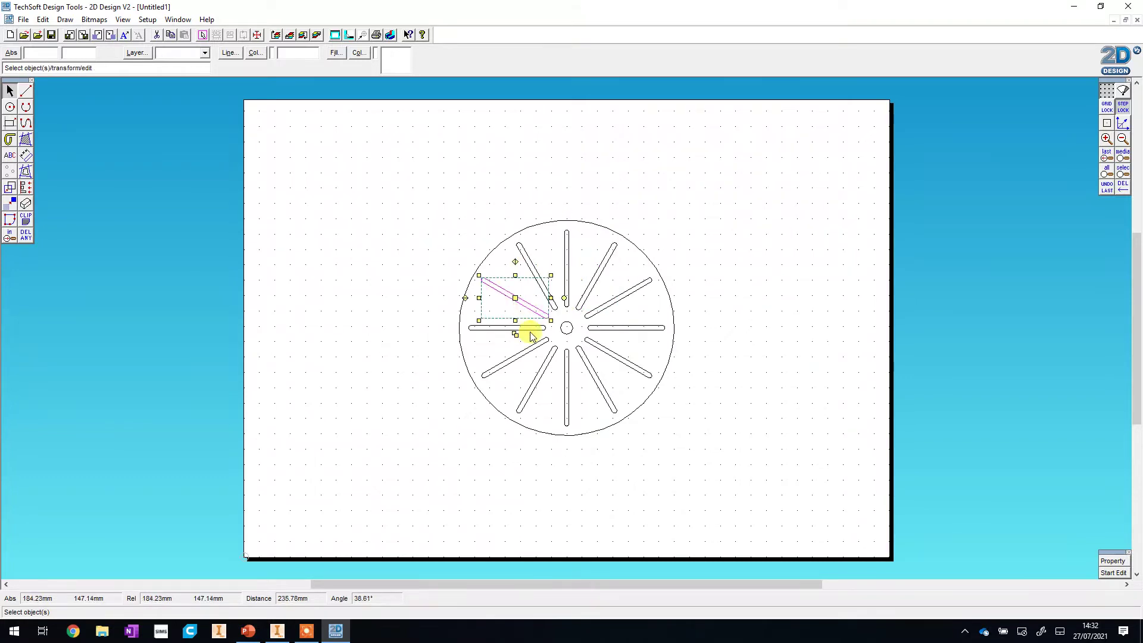
{"action": "left_click", "coordinate": [562, 327]}
{"action": "left_click", "coordinate": [556, 523]}
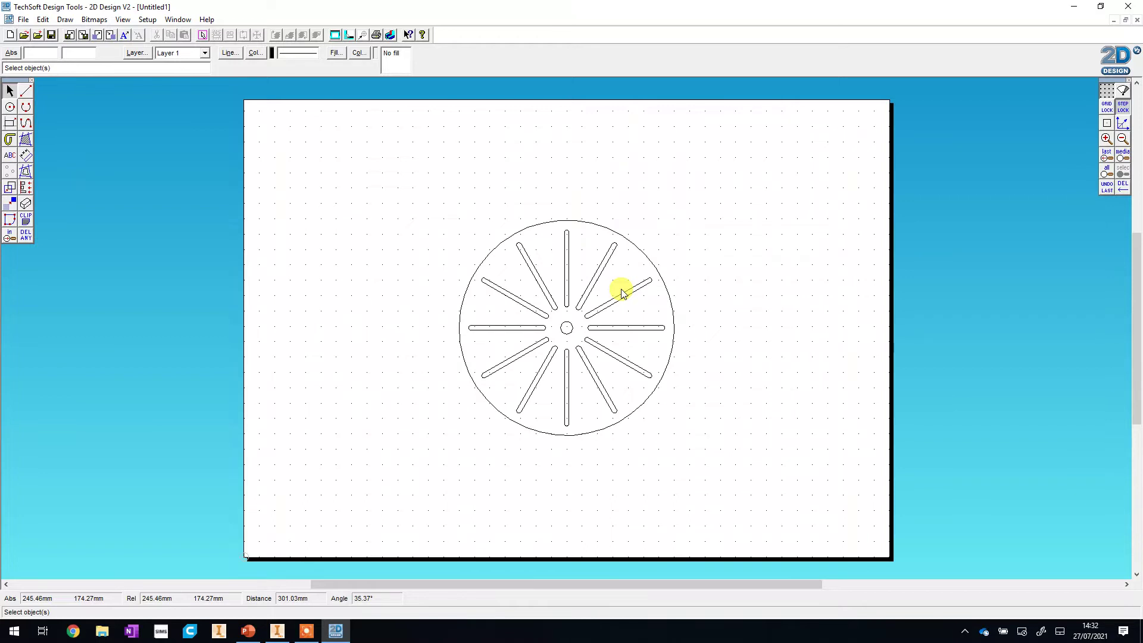
Step: Select all twelve radial slots around the dial, leaving the outer circle unselected
{"action": "left_click", "coordinate": [521, 325]}
{"action": "left_click", "coordinate": [527, 304], "text": "shift"}
{"action": "left_click", "coordinate": [542, 289], "text": "shift"}
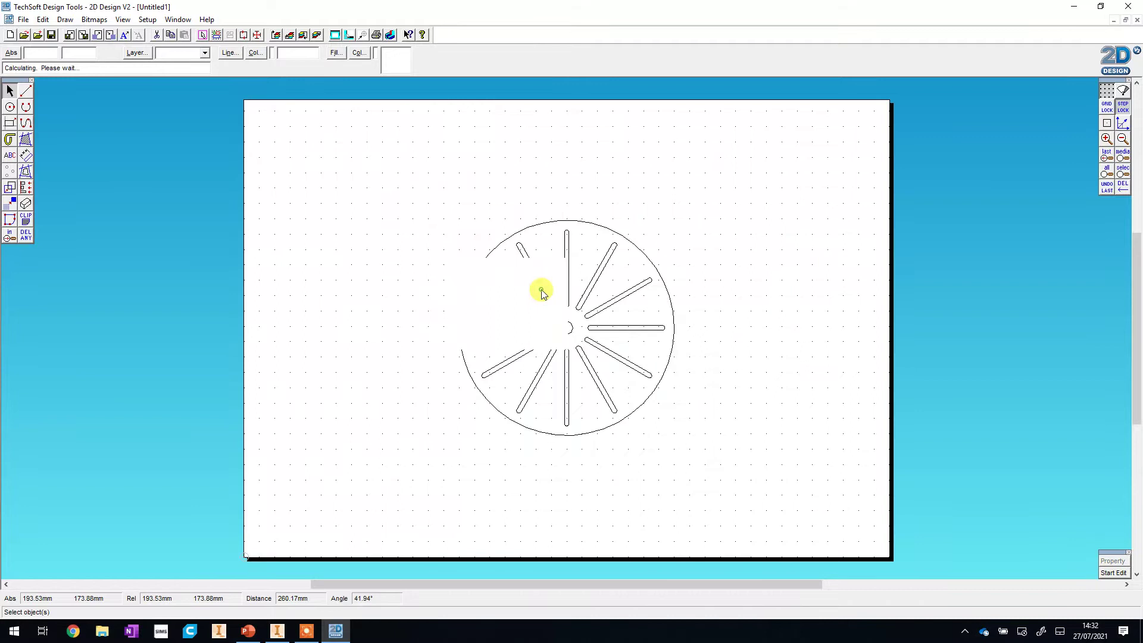
{"action": "left_click", "coordinate": [567, 281], "text": "shift"}
{"action": "left_click", "coordinate": [591, 289], "text": "shift"}
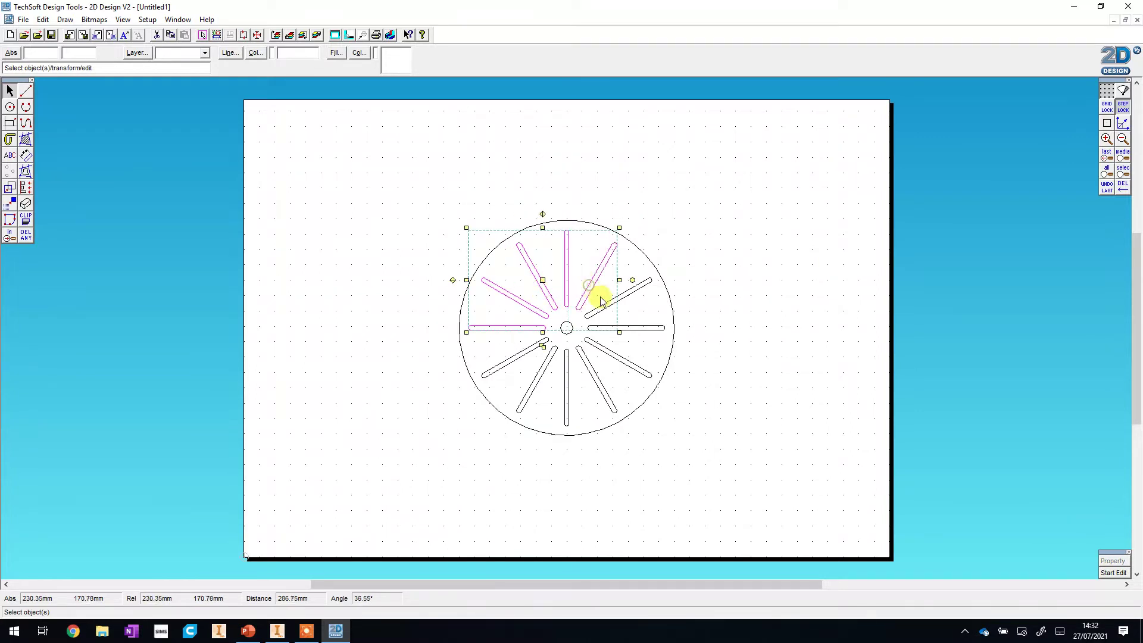
{"action": "left_click", "coordinate": [605, 305], "text": "shift"}
{"action": "left_click", "coordinate": [605, 326], "text": "shift"}
{"action": "left_click", "coordinate": [602, 349], "text": "shift"}
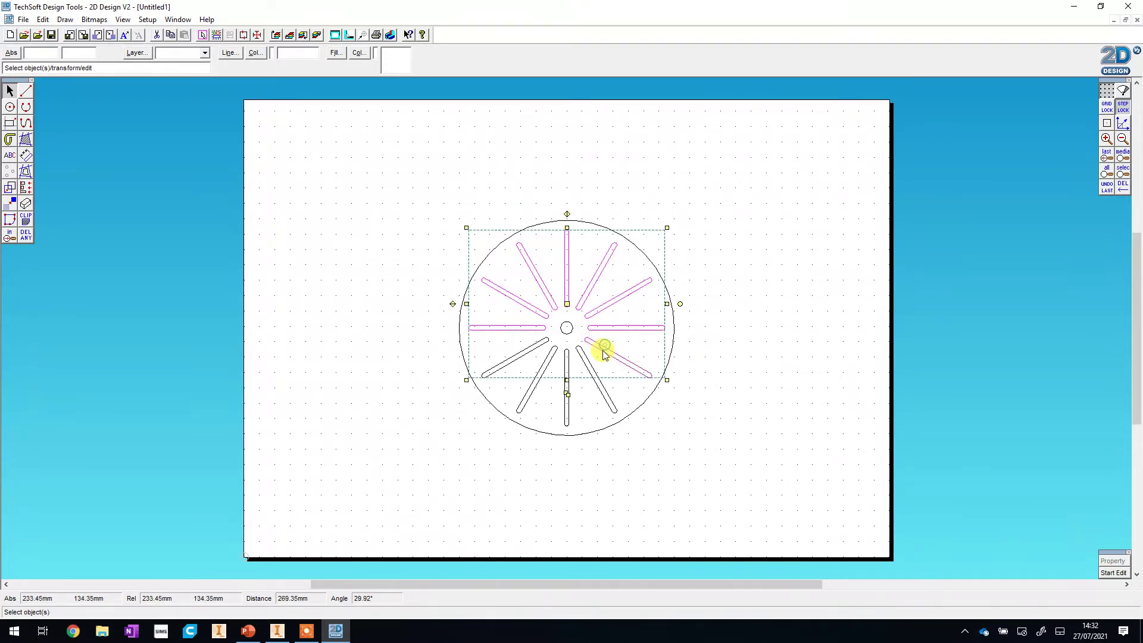
{"action": "left_click", "coordinate": [595, 371], "text": "shift"}
{"action": "left_click", "coordinate": [566, 377], "text": "shift"}
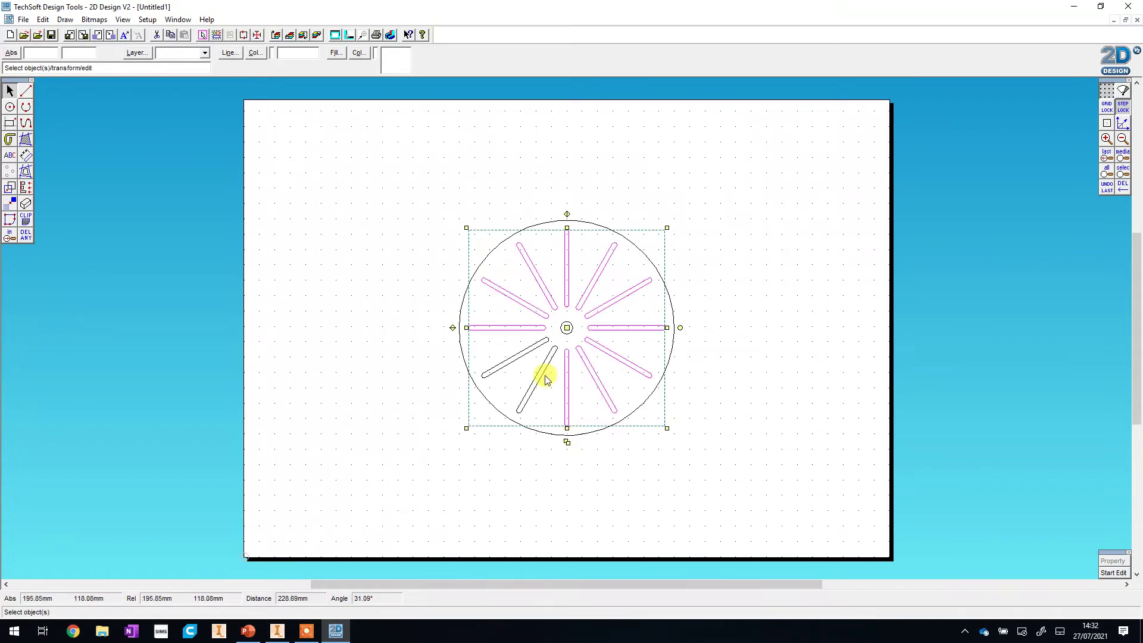
{"action": "left_click", "coordinate": [544, 365], "text": "shift"}
{"action": "left_click", "coordinate": [537, 344], "text": "shift"}
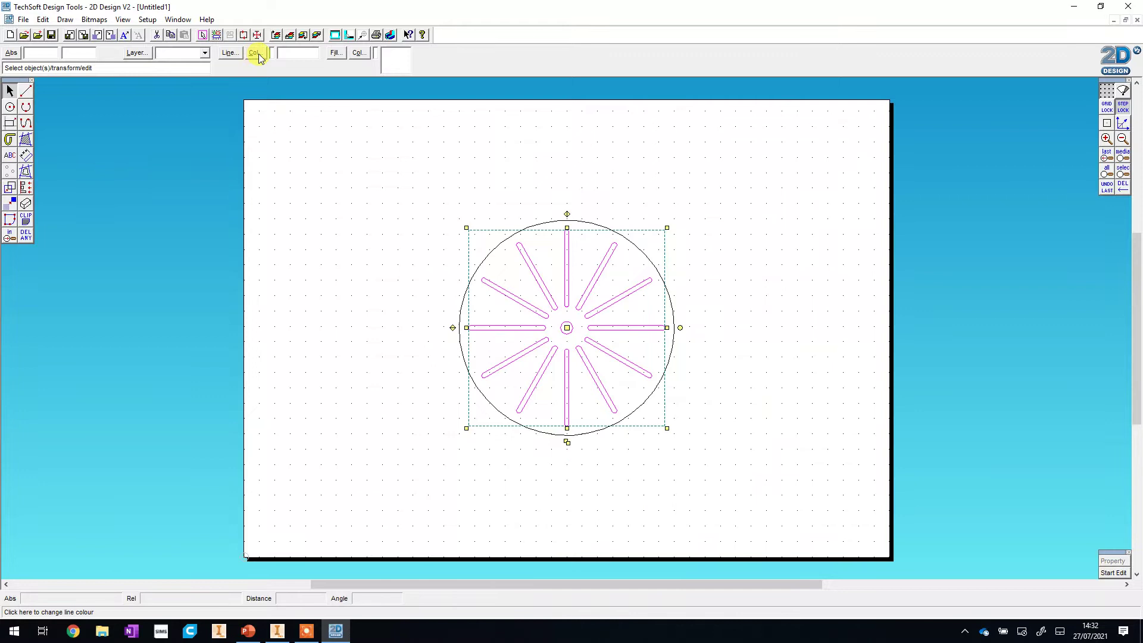
Step: Change the selected slots' line colour to blue, then deselect them
{"action": "left_click", "coordinate": [254, 53]}
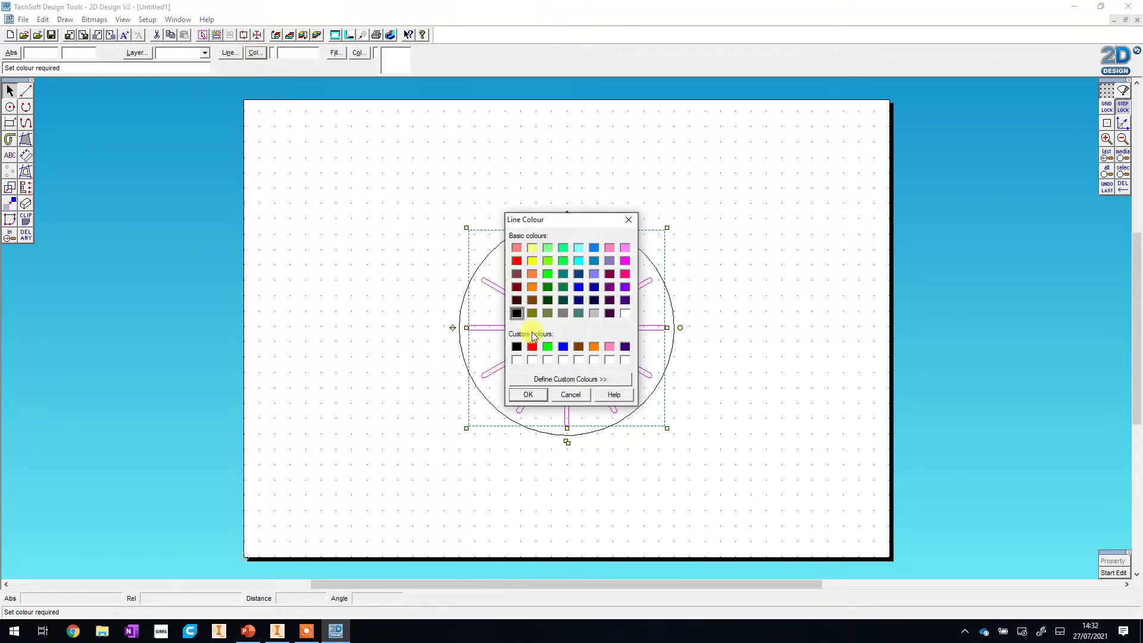
{"action": "left_click", "coordinate": [563, 348]}
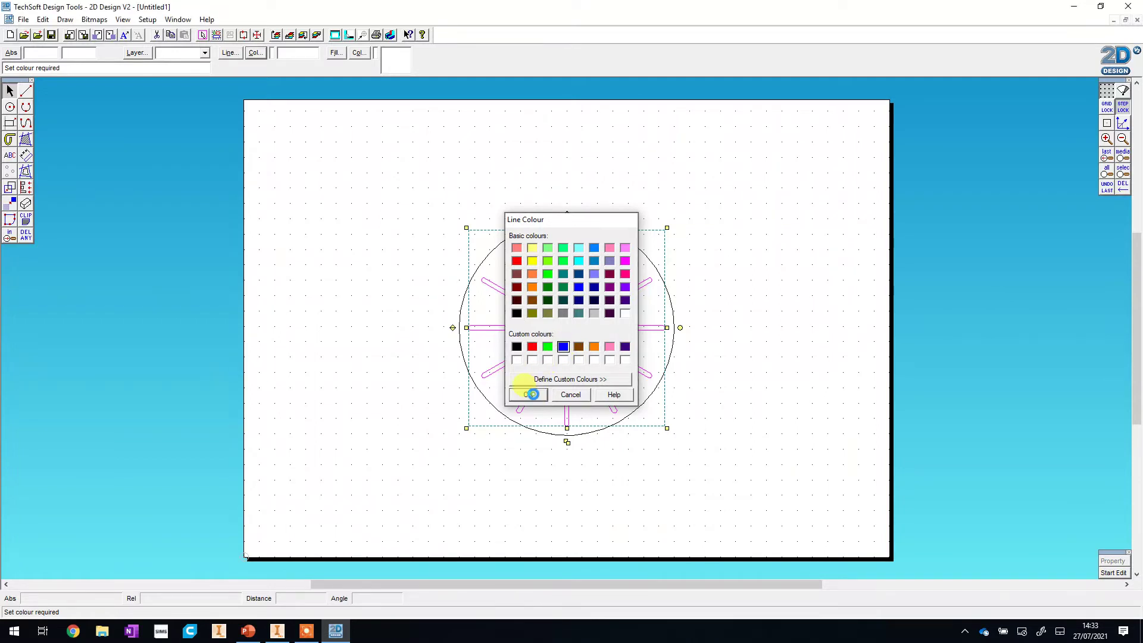
{"action": "left_click", "coordinate": [532, 394]}
{"action": "left_click", "coordinate": [737, 326]}
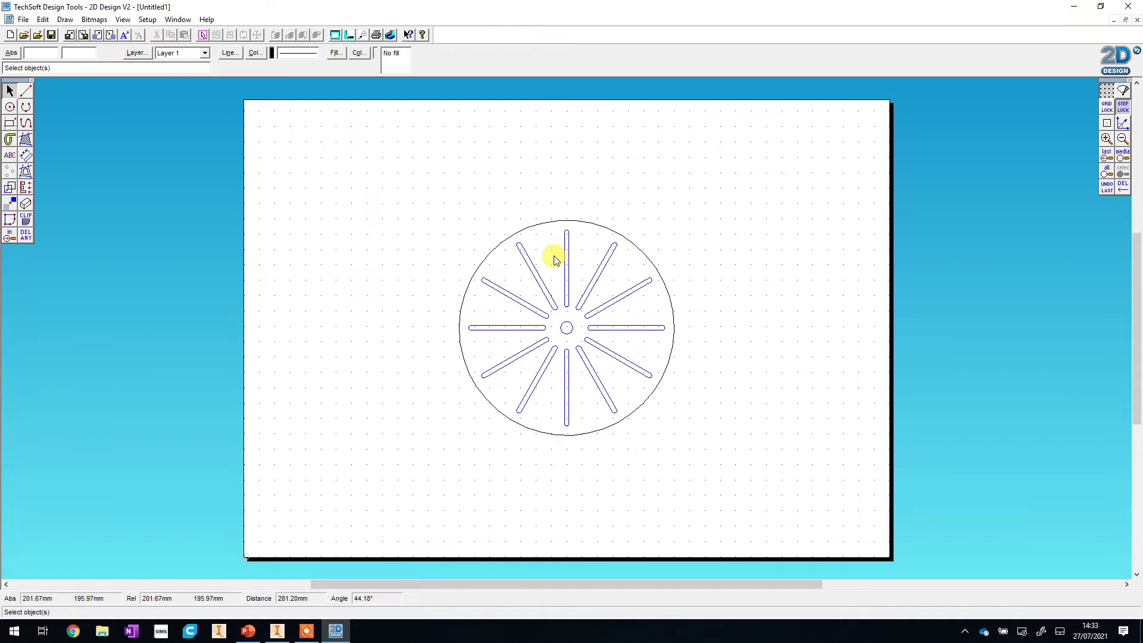
Step: Add a bold Arial numeral '1', 10 mm high, above the clock face
{"action": "left_click", "coordinate": [9, 156]}
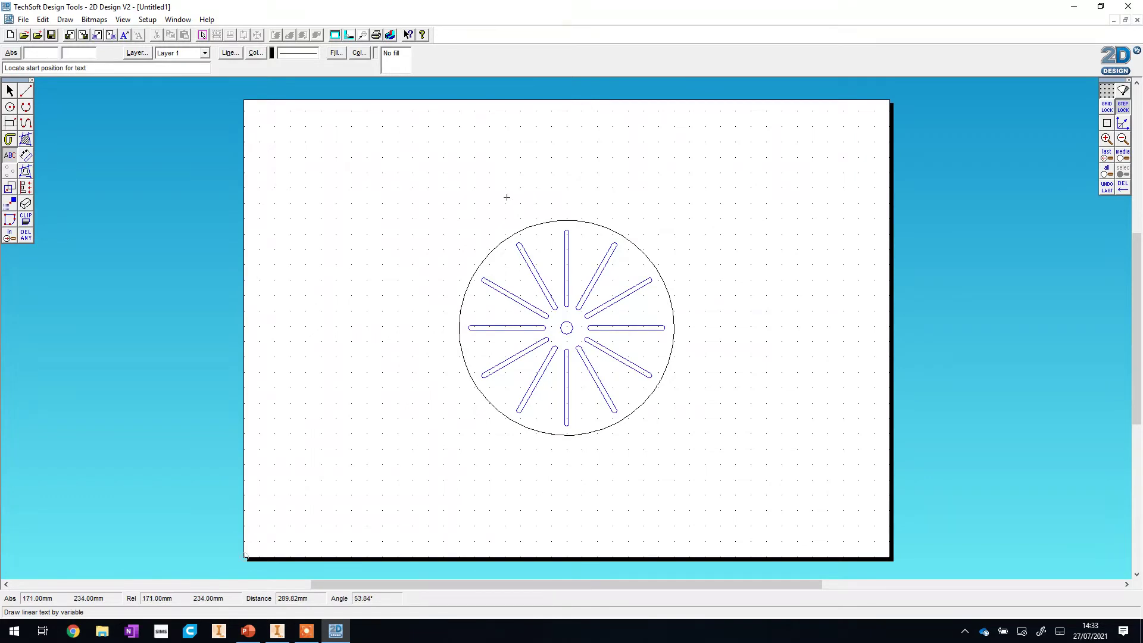
{"action": "left_click", "coordinate": [528, 199]}
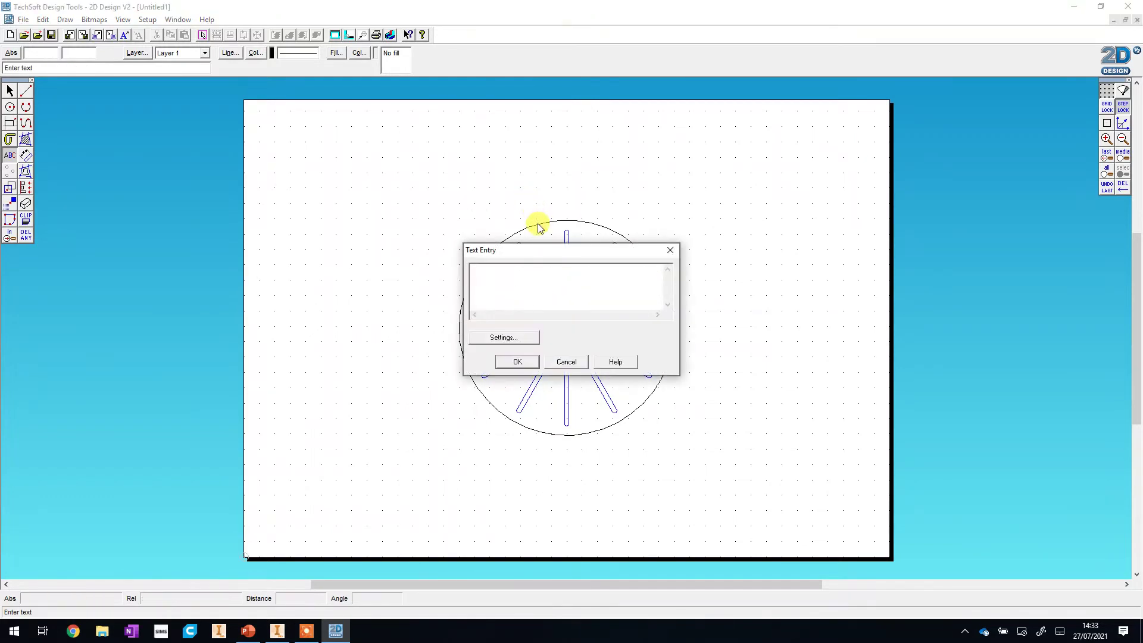
{"action": "type", "text": "1"}
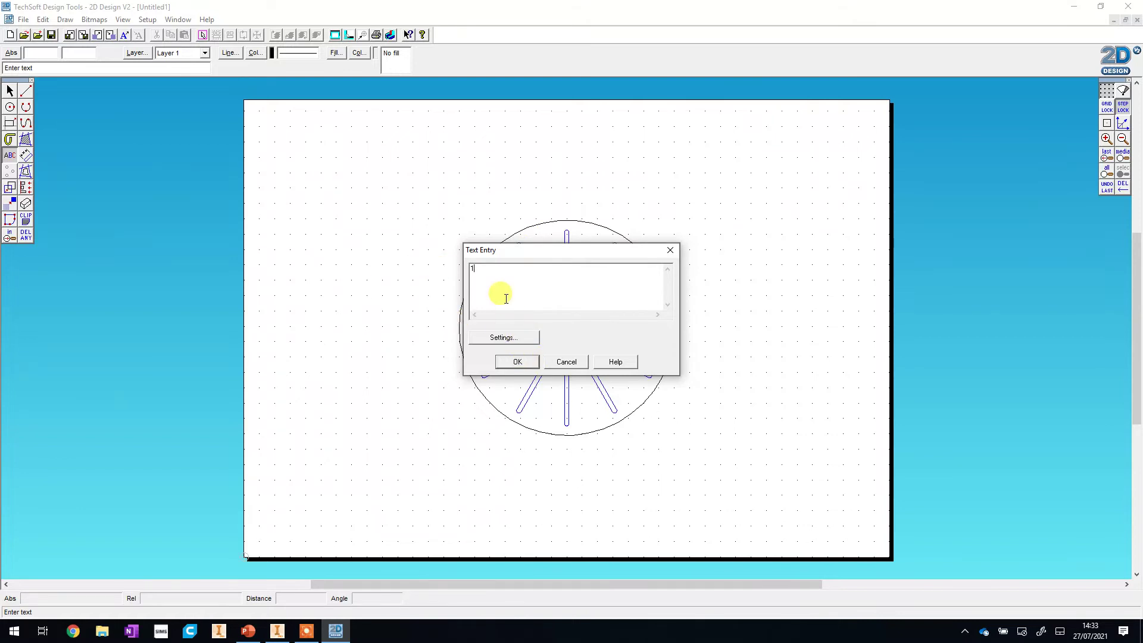
{"action": "left_click_drag", "start_coordinate": [502, 294], "coordinate": [467, 280]}
{"action": "left_click", "coordinate": [492, 334]}
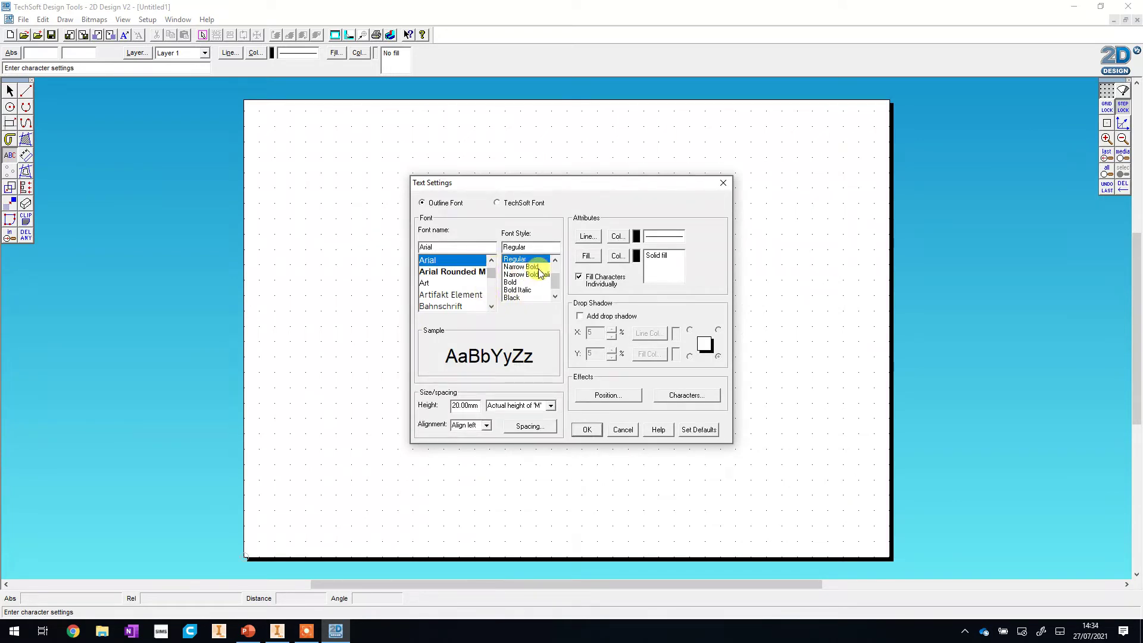
{"action": "left_click", "coordinate": [516, 282]}
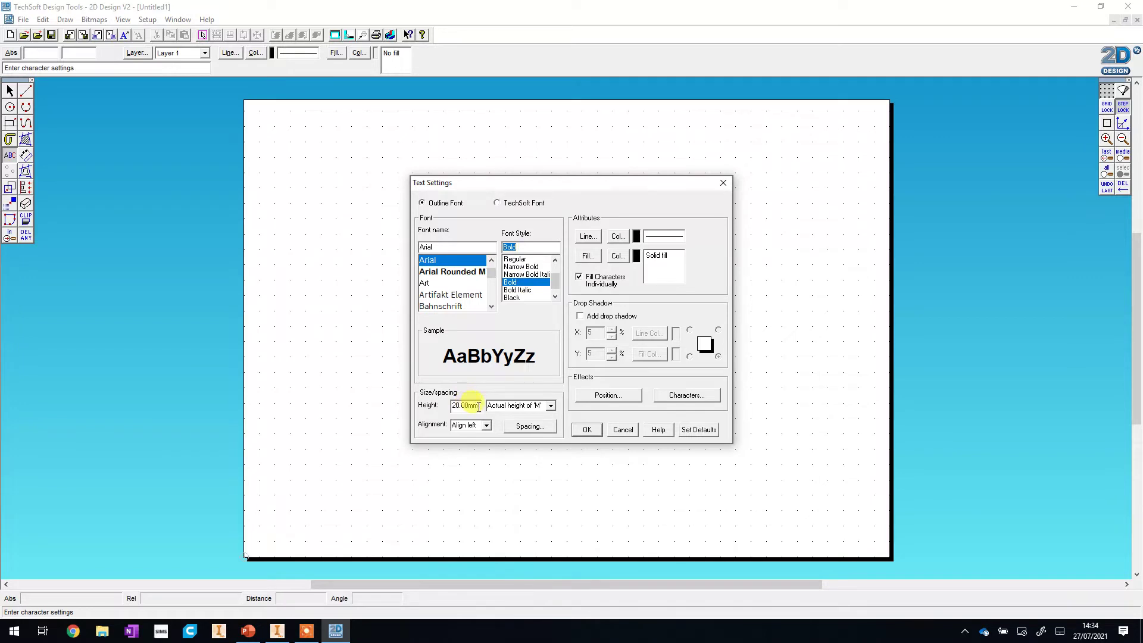
{"action": "double_click", "coordinate": [478, 407]}
{"action": "type", "text": "10"}
{"action": "left_click", "coordinate": [587, 430]}
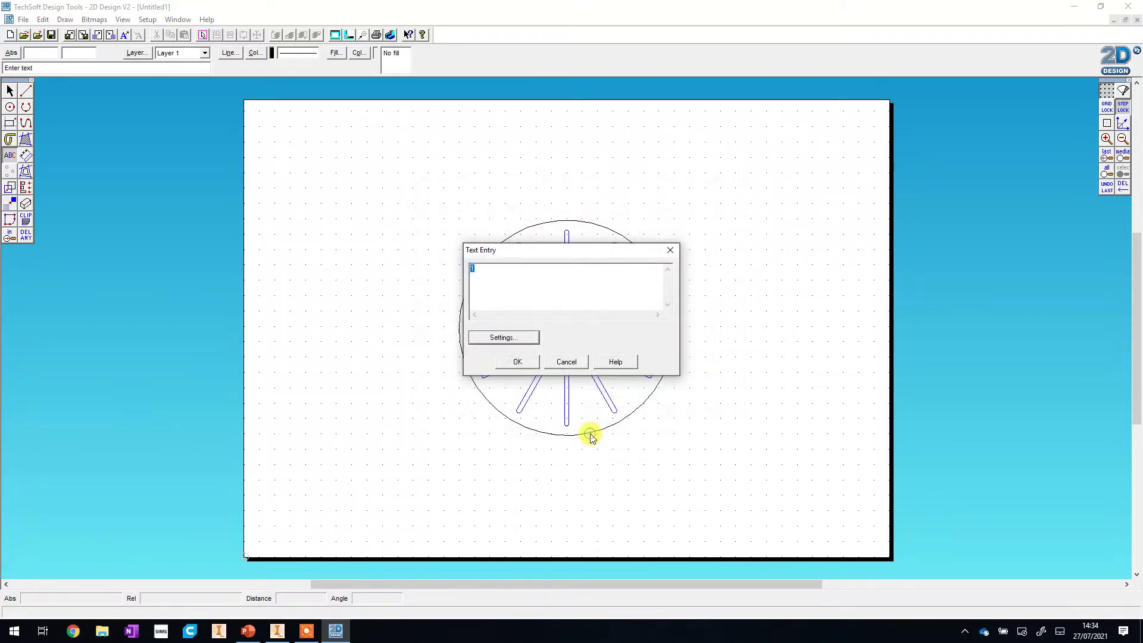
{"action": "left_click", "coordinate": [518, 362]}
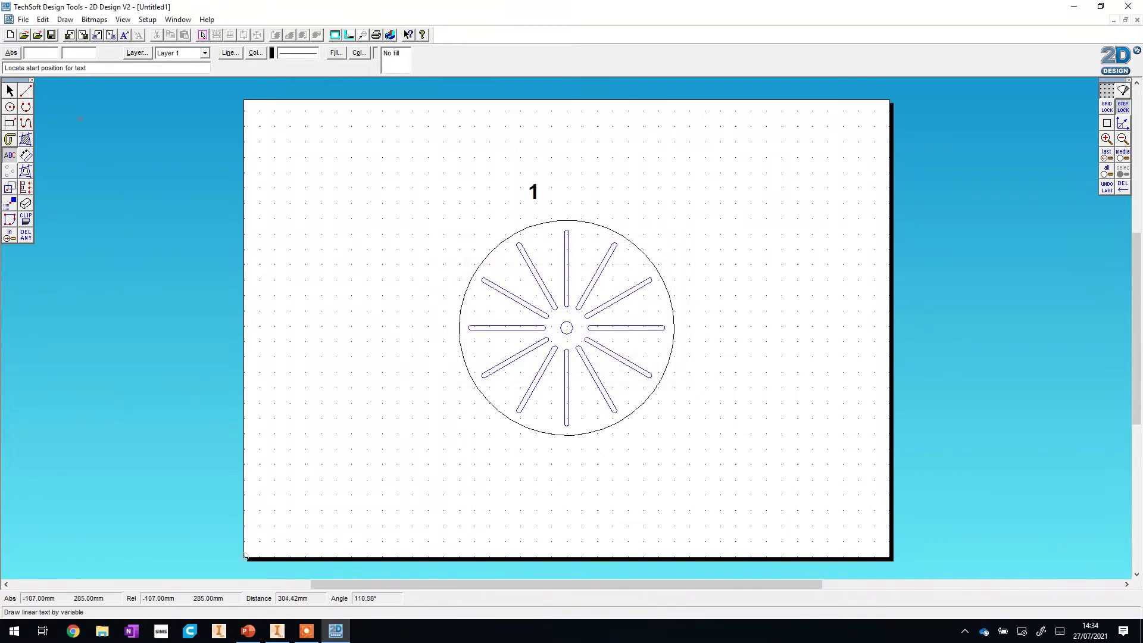
Step: Move the numeral 1 to the rim beside the one o'clock slot
{"action": "left_click", "coordinate": [10, 91]}
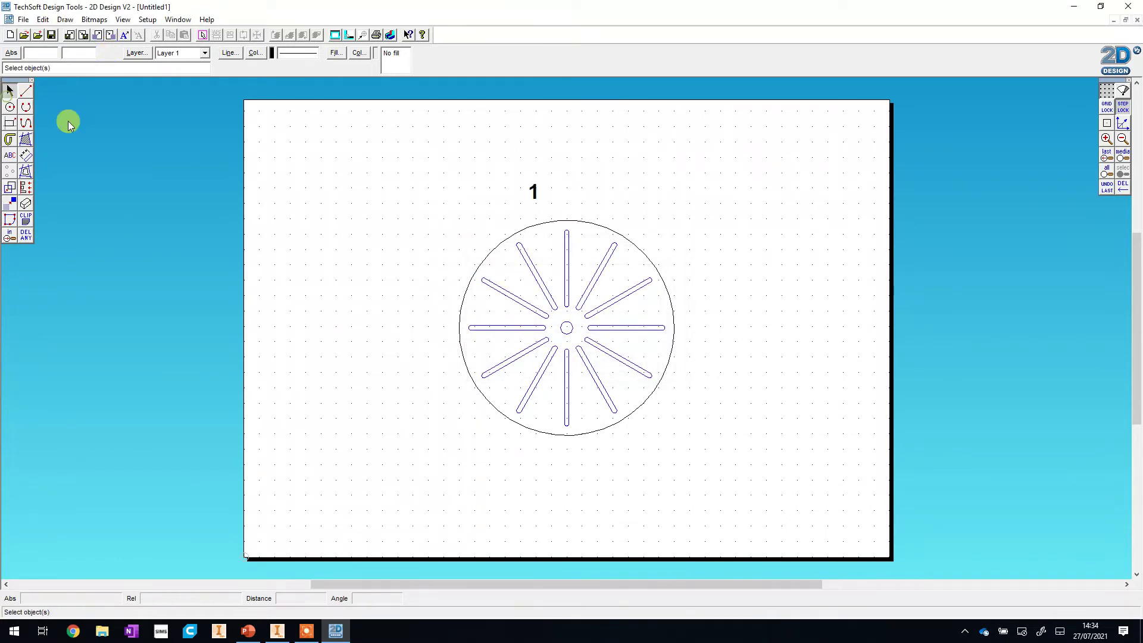
{"action": "left_click", "coordinate": [533, 193]}
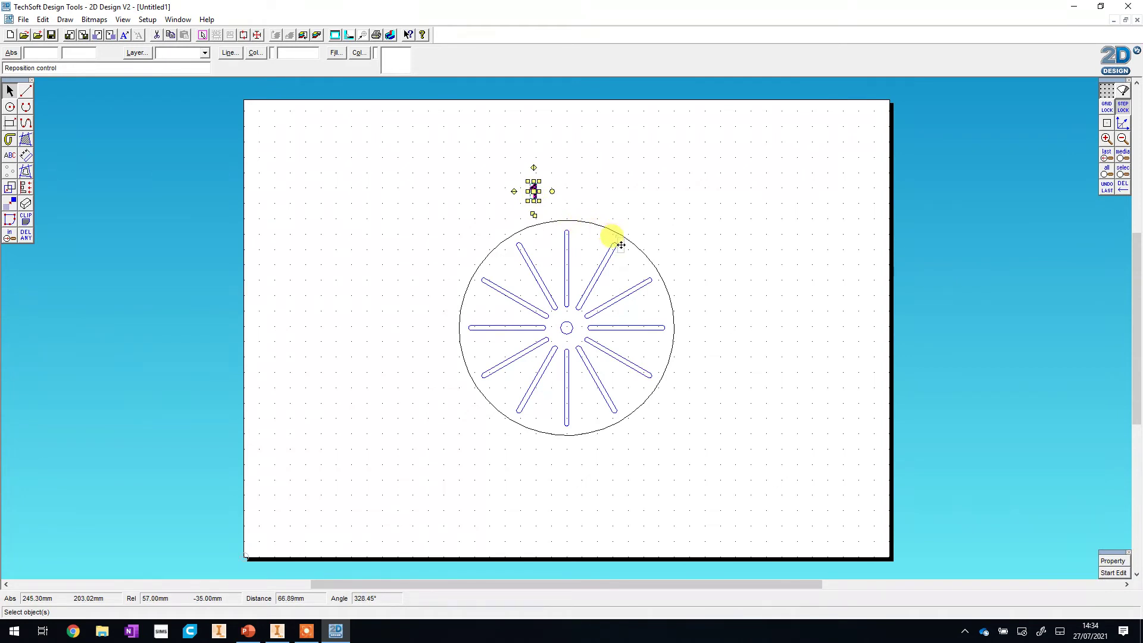
{"action": "left_click", "coordinate": [619, 245]}
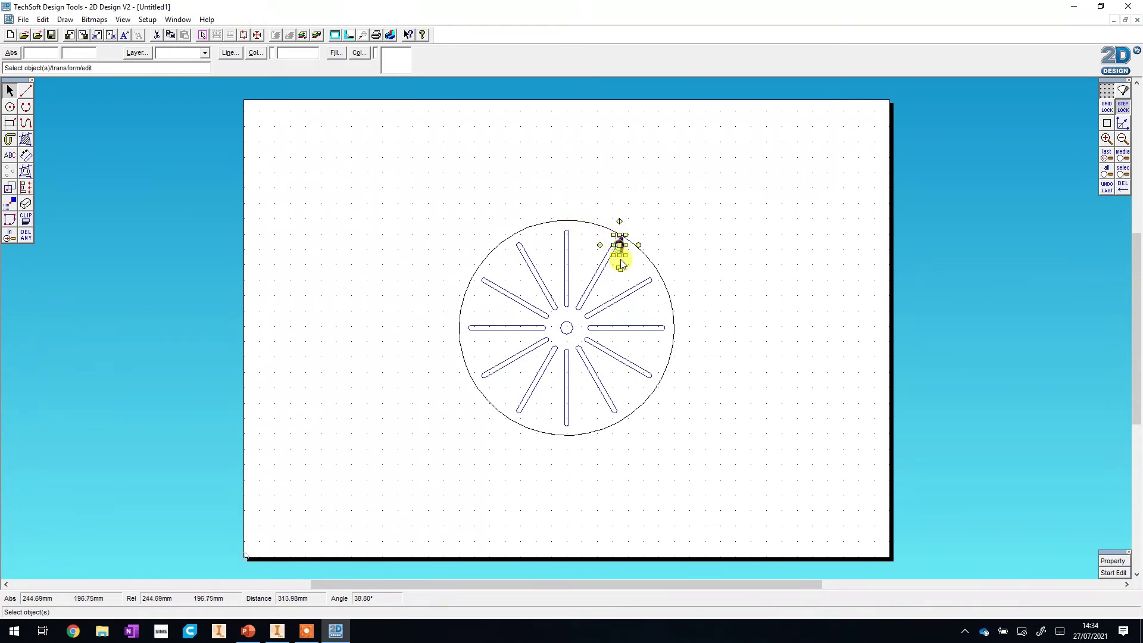
Step: Colour the numeral 1 red in both outline and fill, then deselect it
{"action": "left_click", "coordinate": [258, 53]}
{"action": "left_click", "coordinate": [532, 347]}
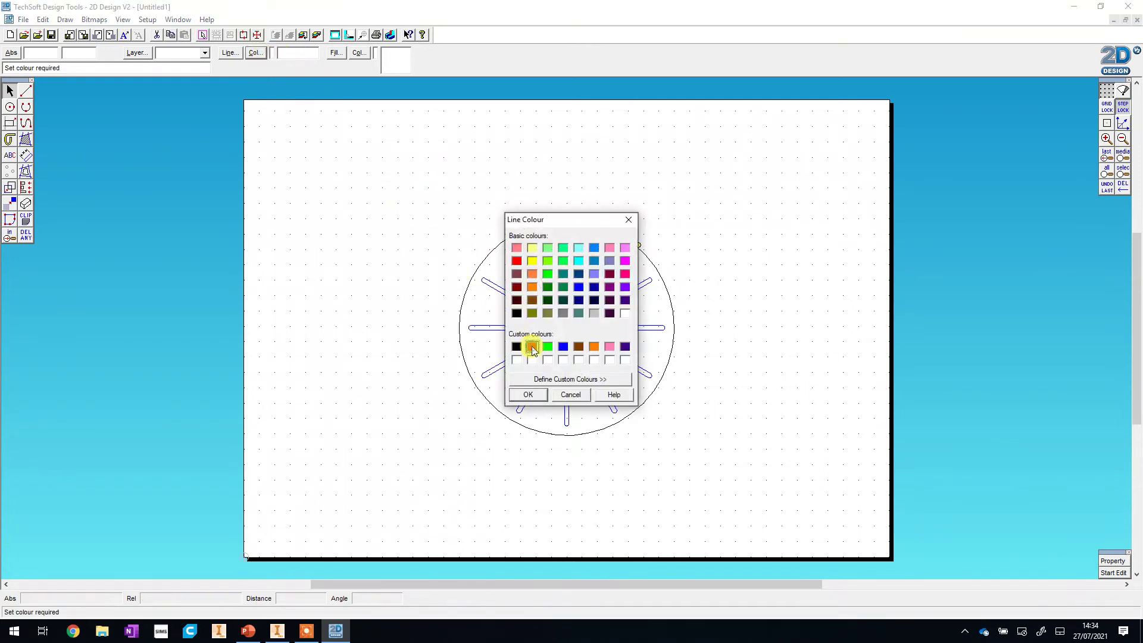
{"action": "left_click", "coordinate": [525, 394]}
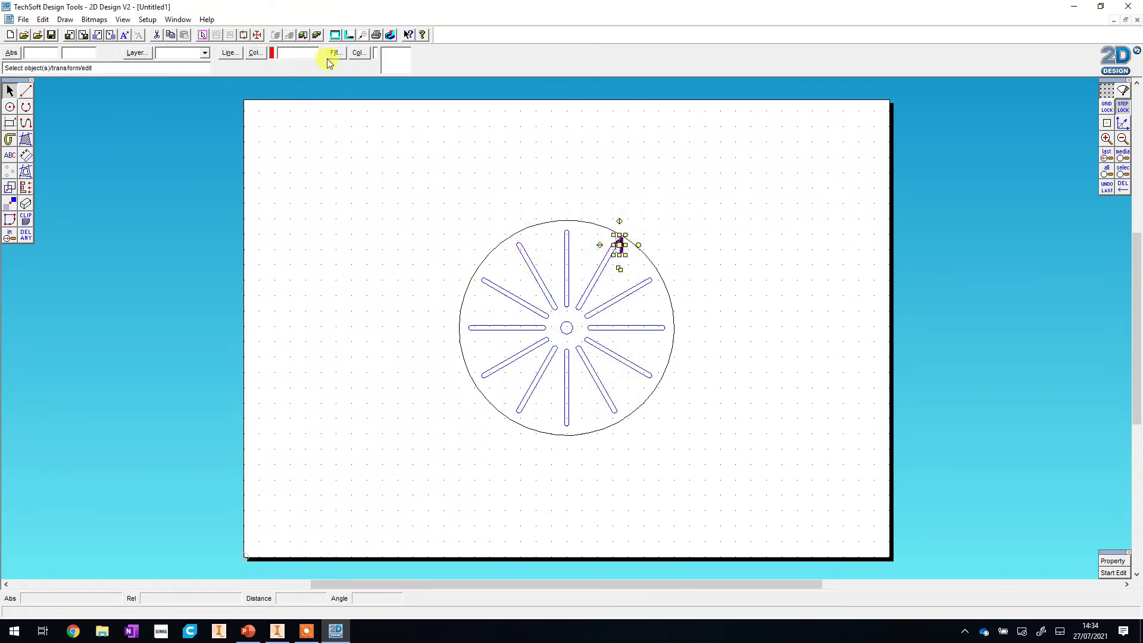
{"action": "left_click", "coordinate": [361, 53]}
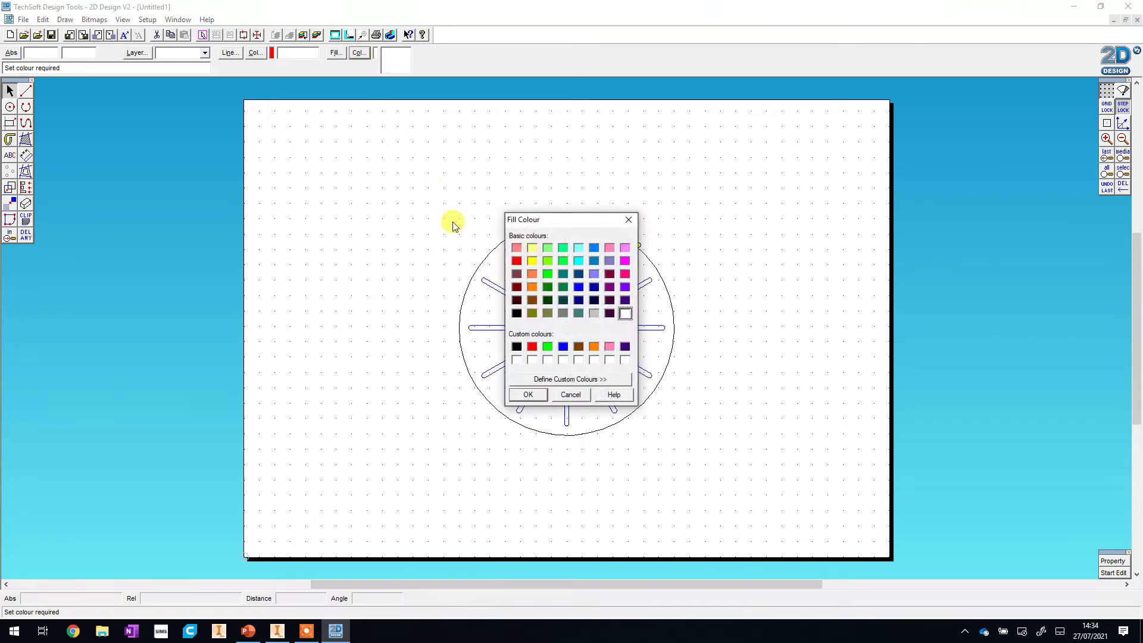
{"action": "left_click", "coordinate": [532, 347]}
{"action": "left_click", "coordinate": [527, 395]}
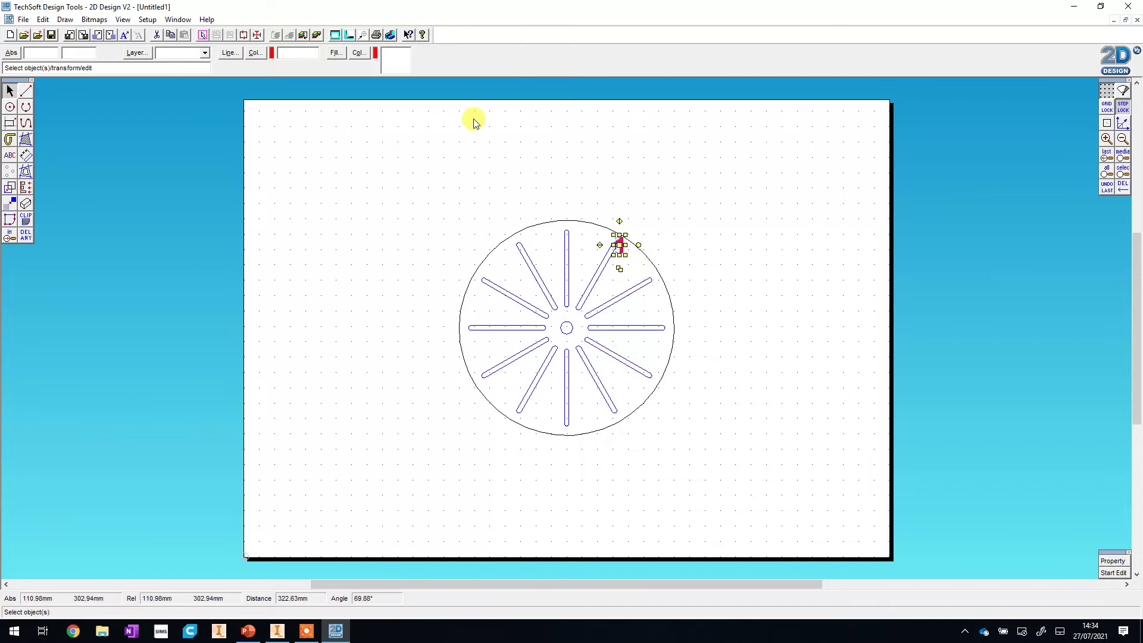
{"action": "left_click", "coordinate": [681, 217]}
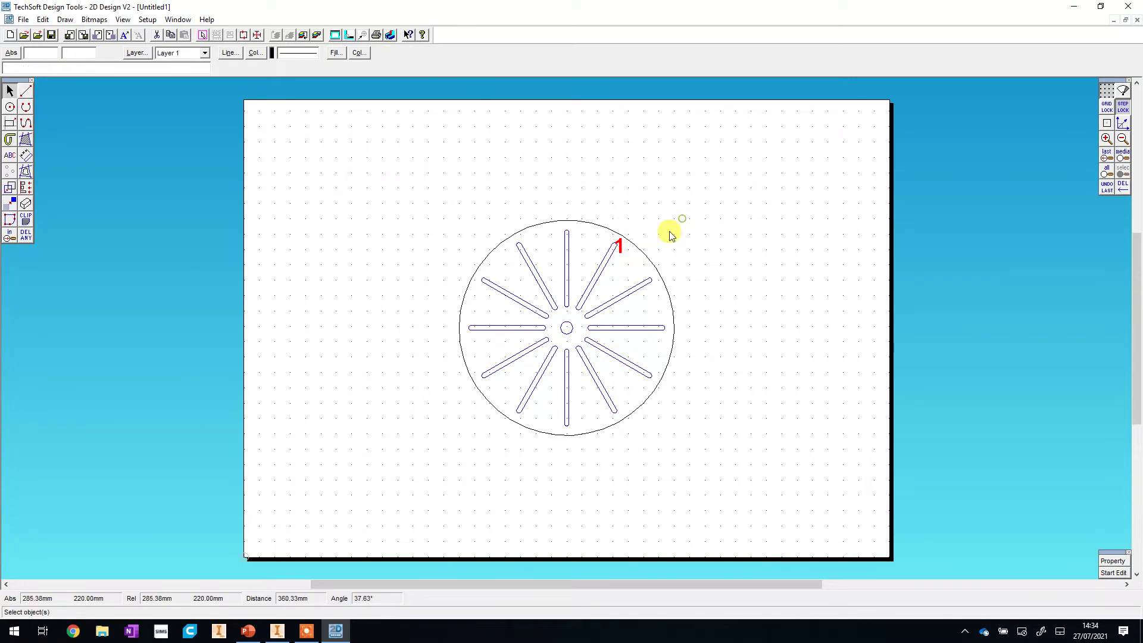
Step: After checking the red 1, add the numeral 2 beside the next slot
{"action": "left_click", "coordinate": [620, 249]}
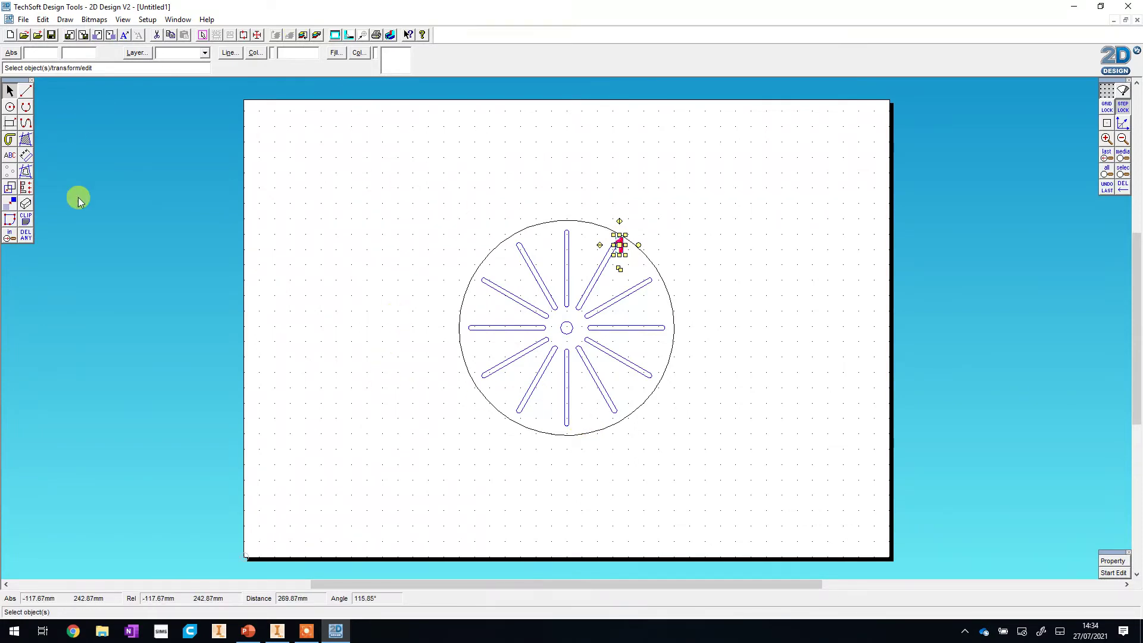
{"action": "left_click", "coordinate": [341, 213]}
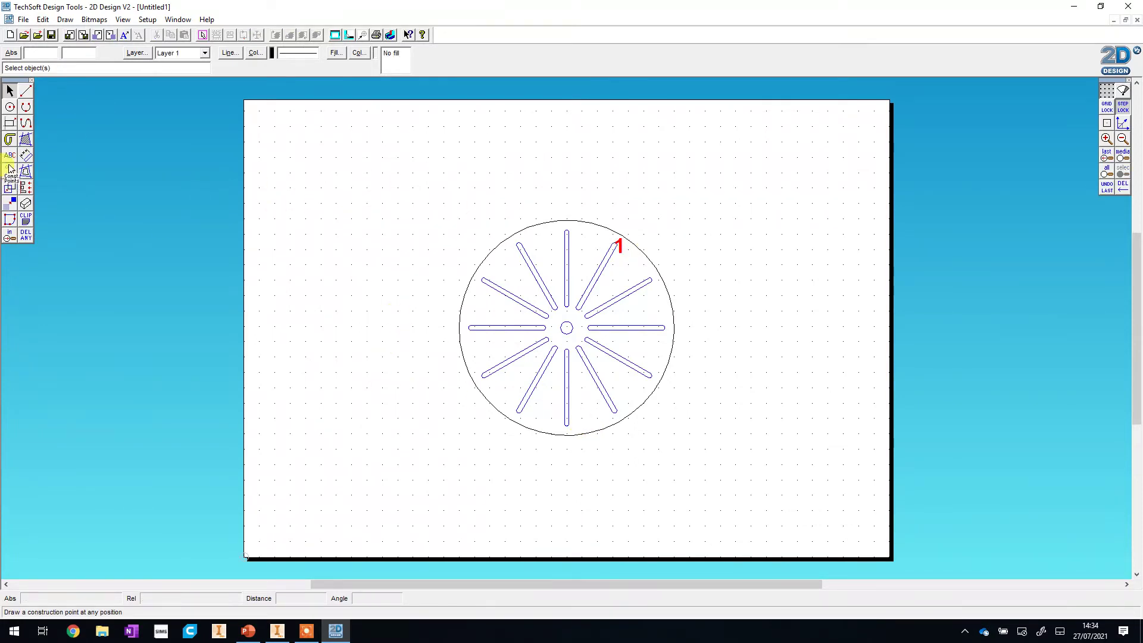
{"action": "left_click", "coordinate": [9, 156]}
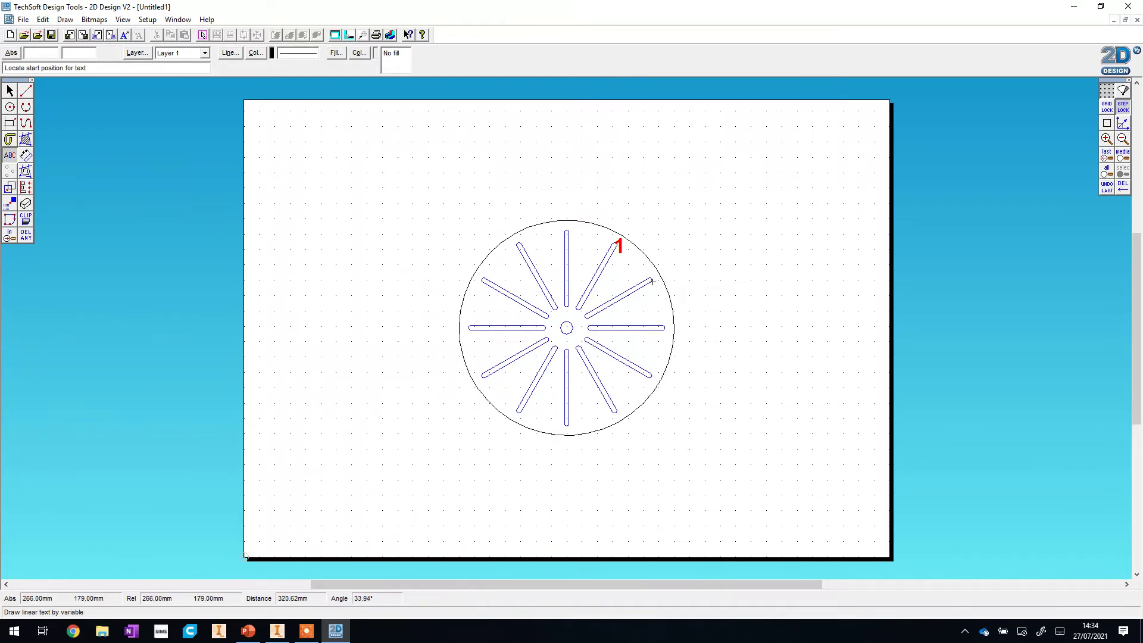
{"action": "left_click", "coordinate": [681, 309]}
{"action": "type", "text": "2"}
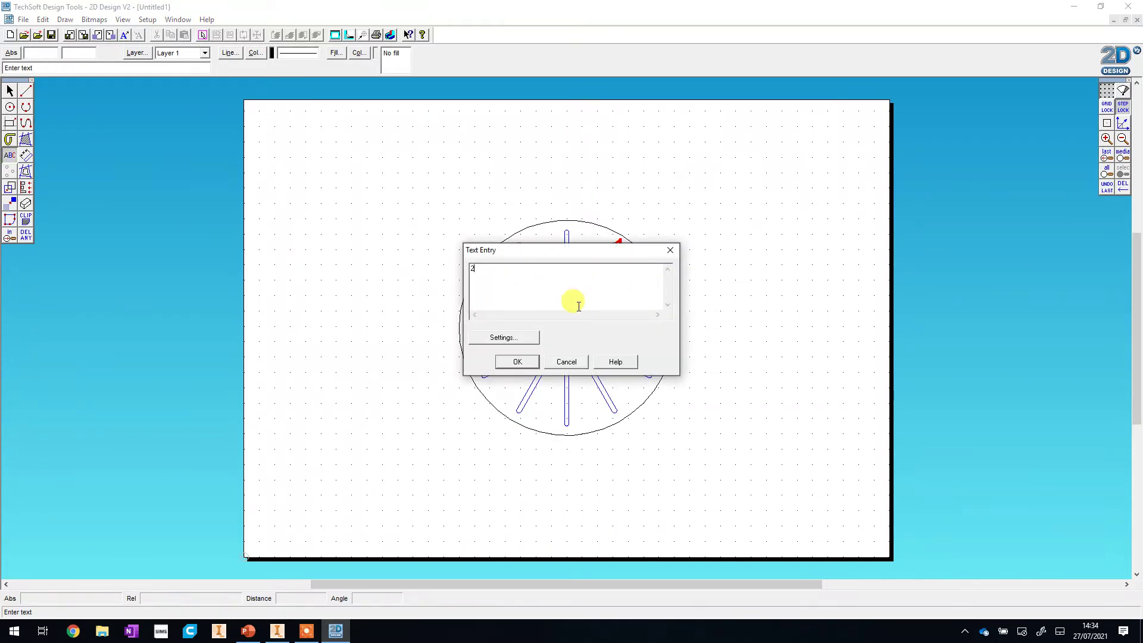
{"action": "left_click", "coordinate": [532, 364]}
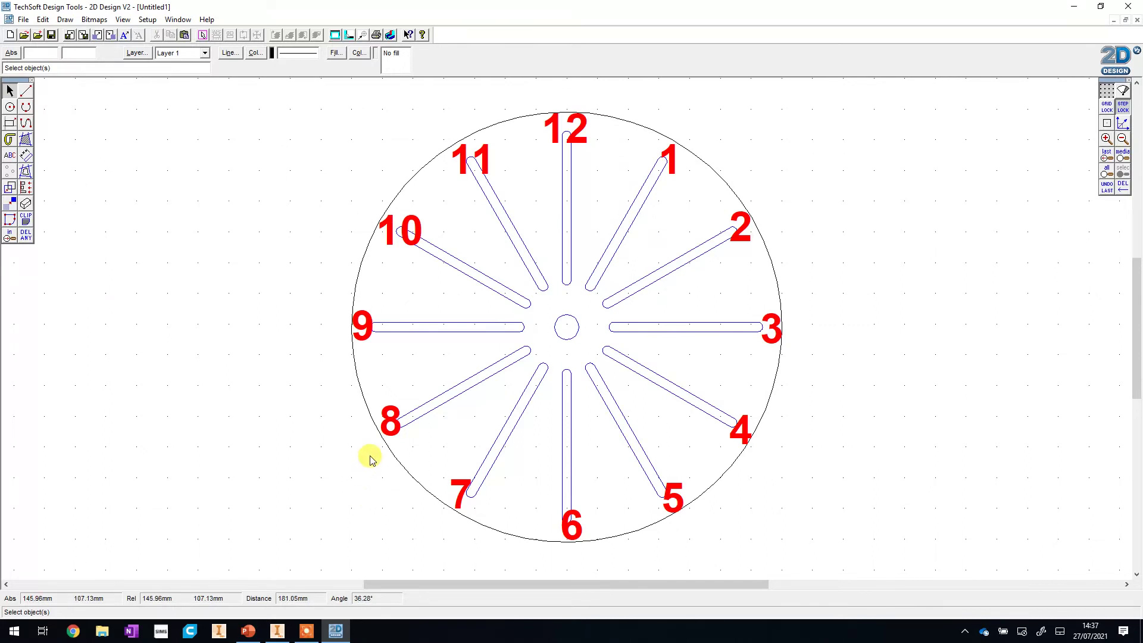
Step: Type the teacher's name as a text label near the centre and select it
{"action": "left_click", "coordinate": [10, 155]}
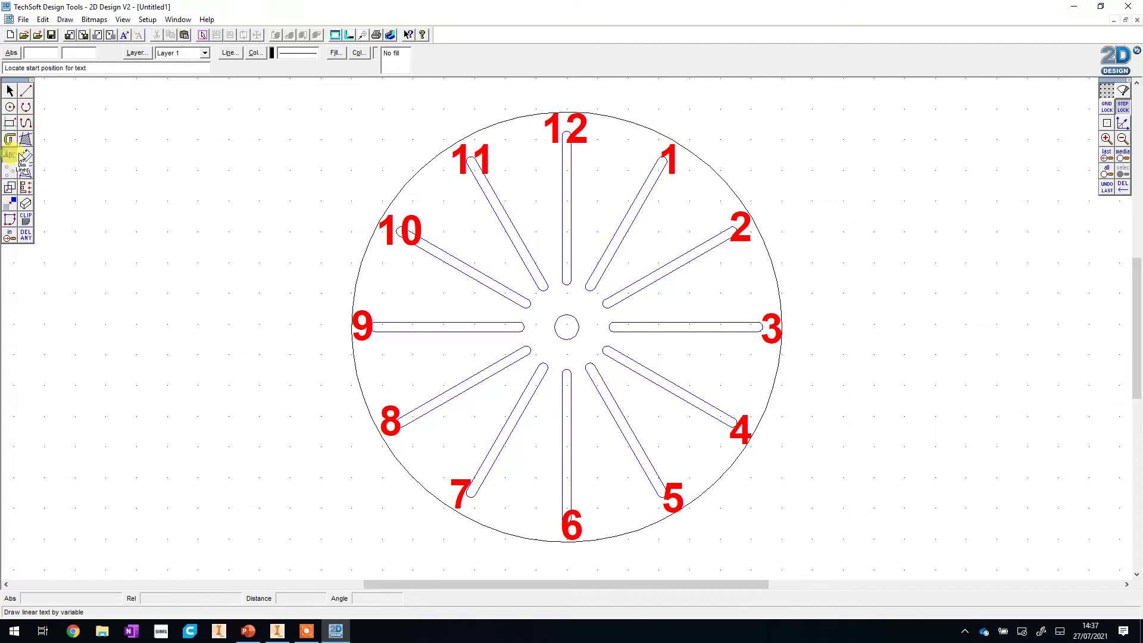
{"action": "left_click", "coordinate": [524, 305]}
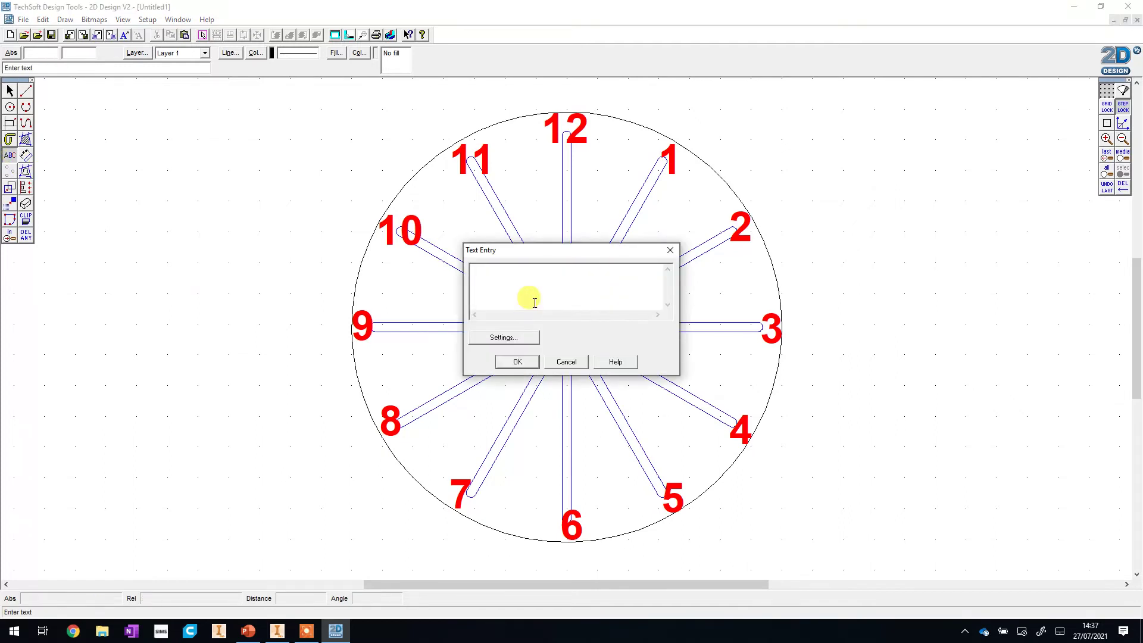
{"action": "type", "text": "Mr Thomas"}
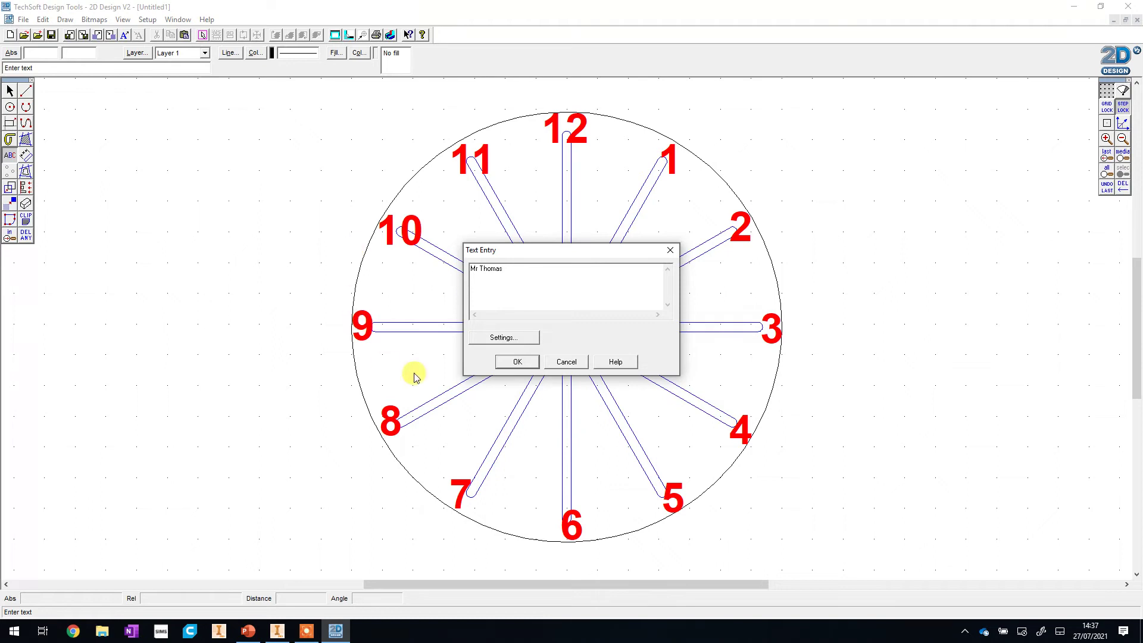
{"action": "left_click", "coordinate": [517, 362]}
{"action": "left_click", "coordinate": [9, 91]}
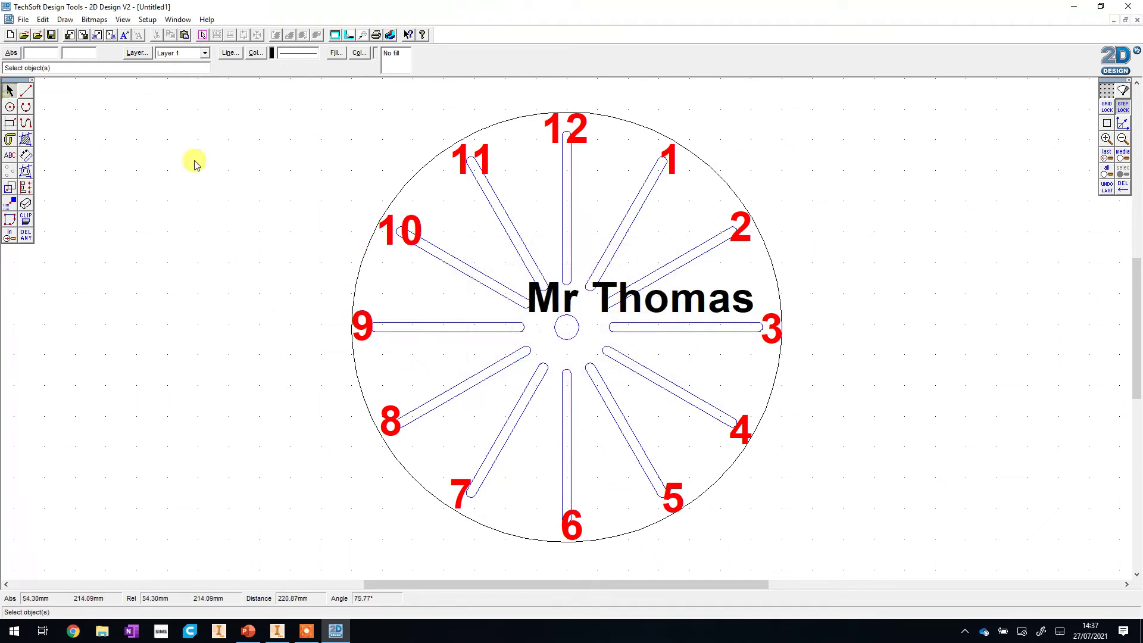
{"action": "left_click", "coordinate": [612, 307]}
{"action": "left_click", "coordinate": [531, 302]}
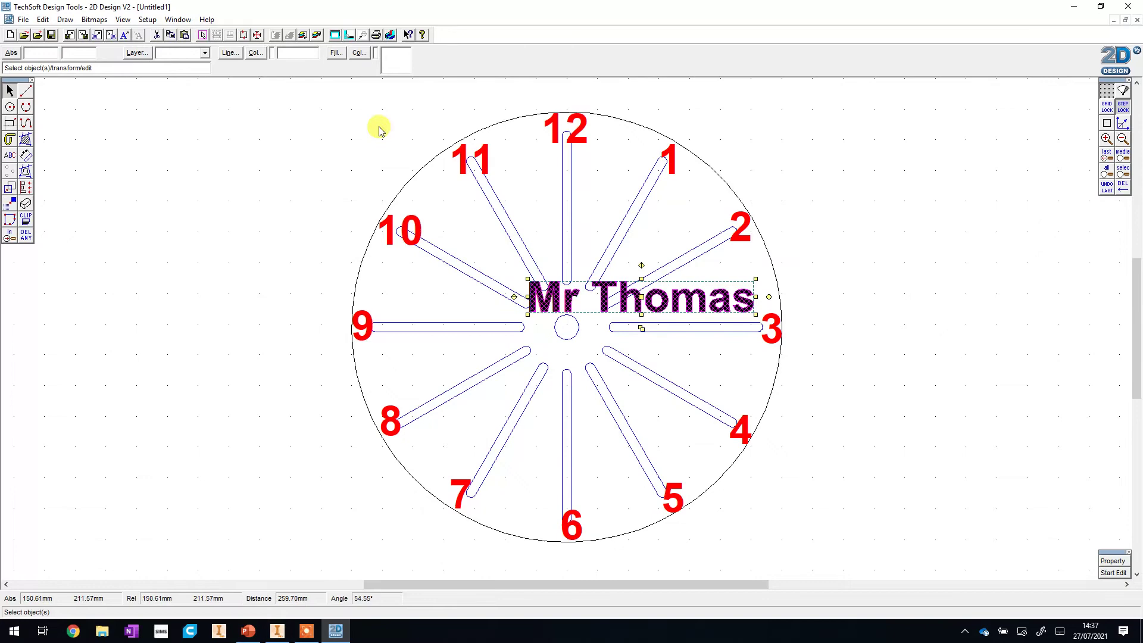
Step: Colour the name label red in outline and fill and shrink it below the centre hole
{"action": "left_click", "coordinate": [256, 52]}
{"action": "left_click", "coordinate": [532, 346]}
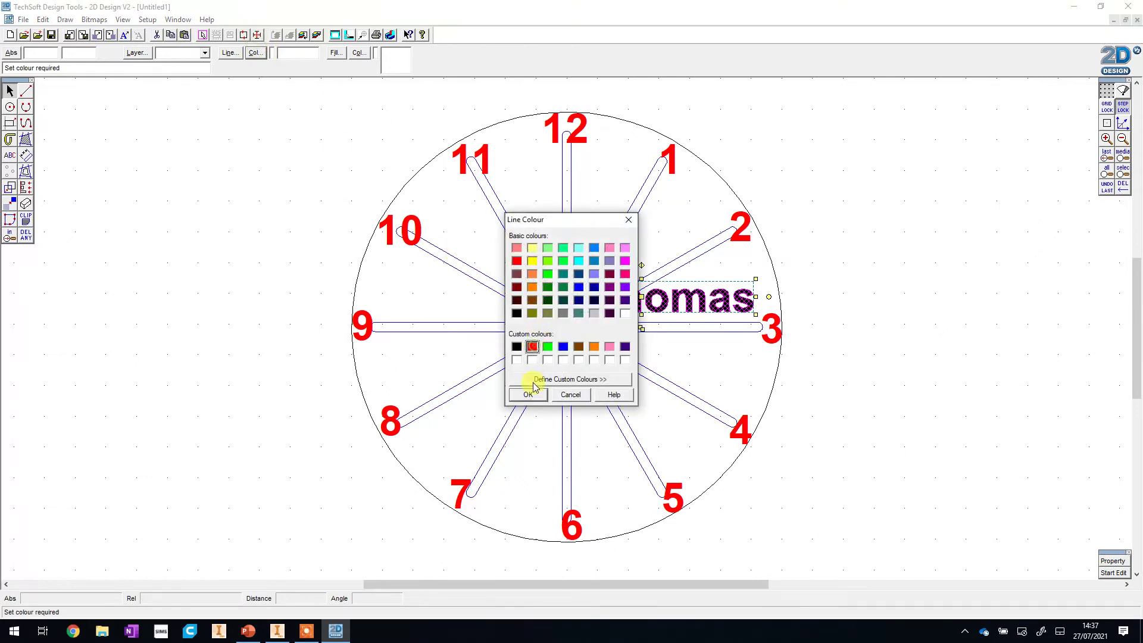
{"action": "left_click", "coordinate": [528, 395]}
{"action": "left_click", "coordinate": [358, 52]}
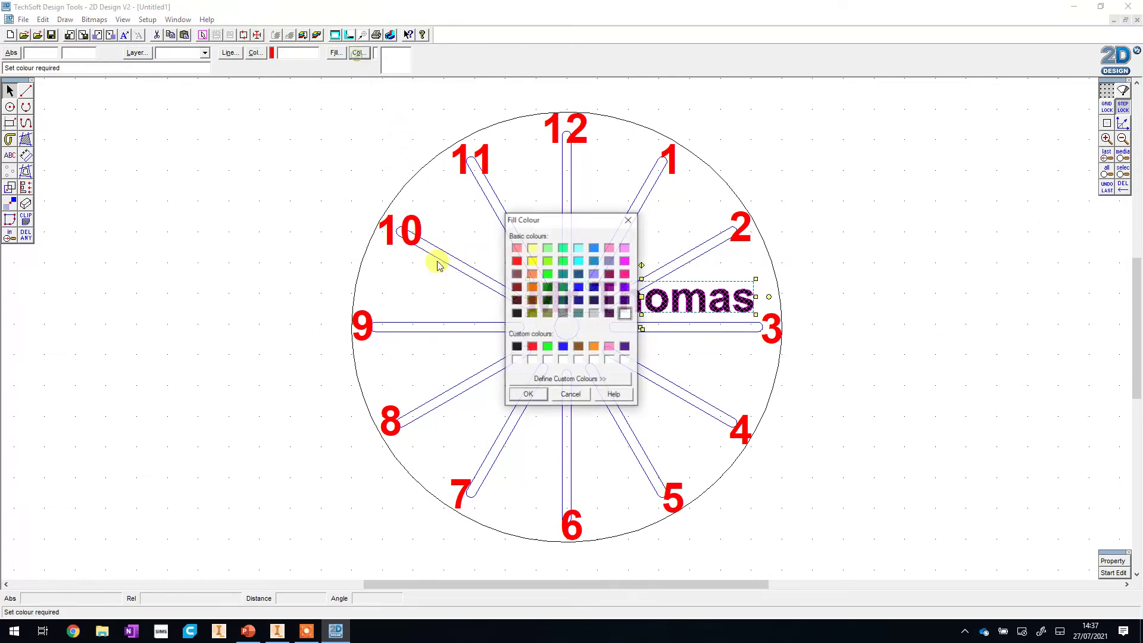
{"action": "left_click", "coordinate": [532, 346]}
{"action": "left_click", "coordinate": [522, 393]}
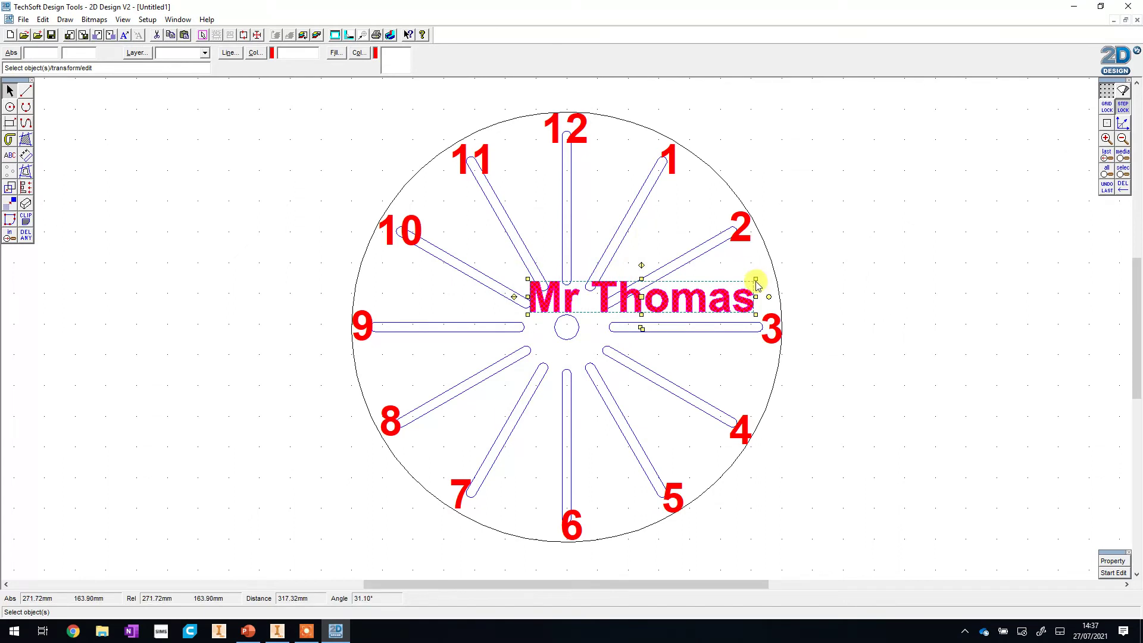
{"action": "left_click_drag", "start_coordinate": [655, 302], "coordinate": [573, 344]}
{"action": "left_click", "coordinate": [892, 427]}
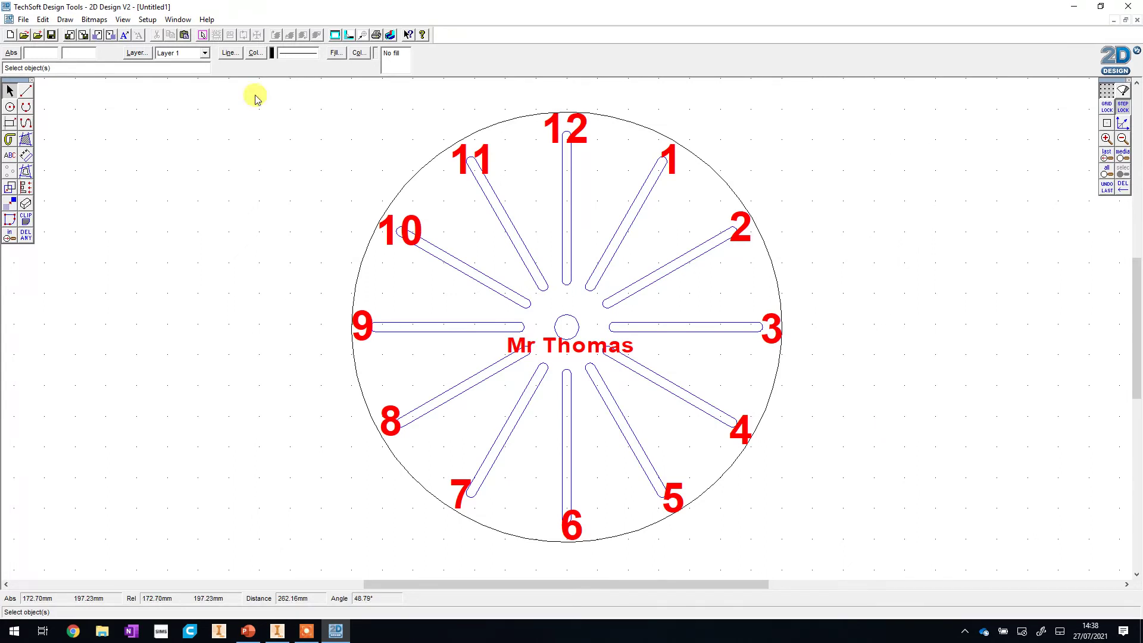
{"action": "left_click", "coordinate": [27, 124]}
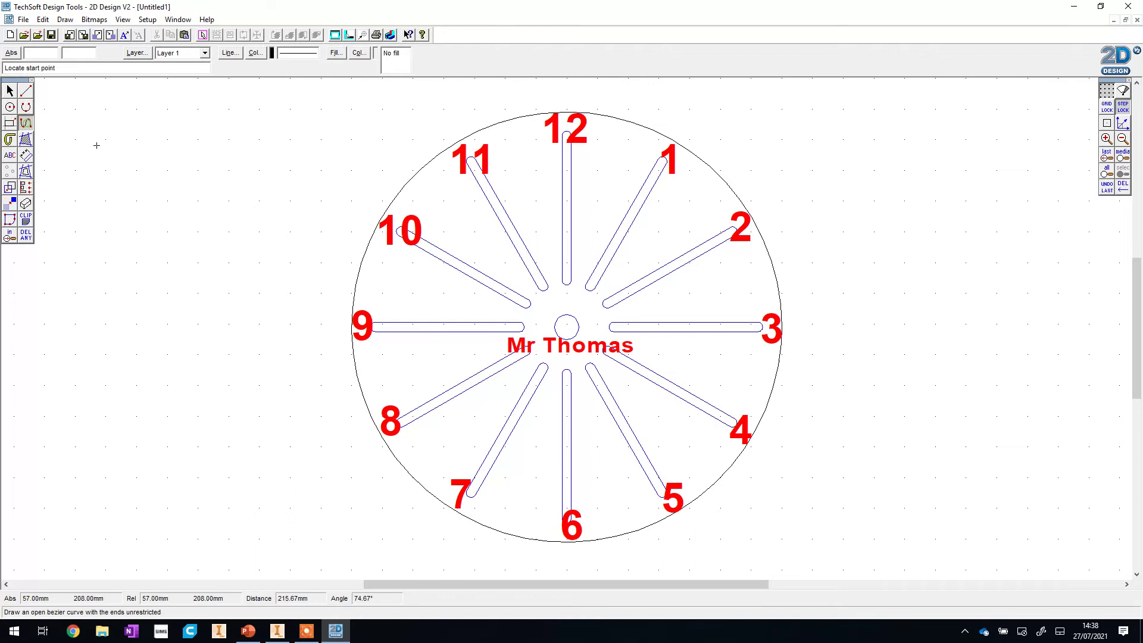
{"action": "left_click", "coordinate": [456, 243]}
{"action": "left_click", "coordinate": [536, 195]}
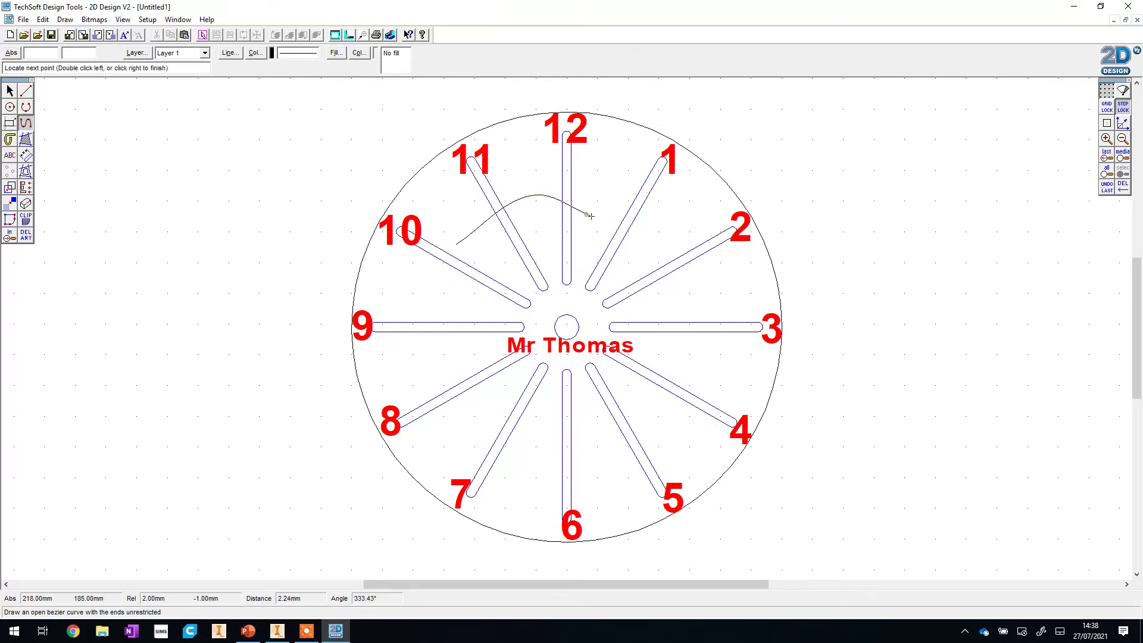
{"action": "left_click", "coordinate": [628, 210]}
{"action": "left_click", "coordinate": [686, 256]}
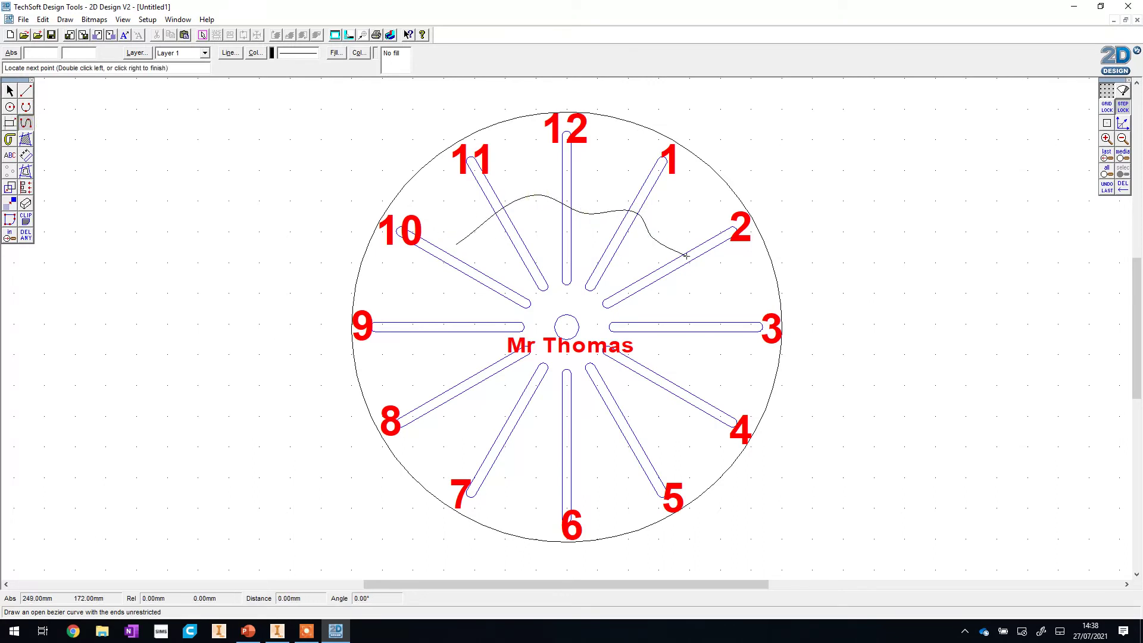
{"action": "left_click", "coordinate": [722, 298]}
{"action": "left_click", "coordinate": [10, 91]}
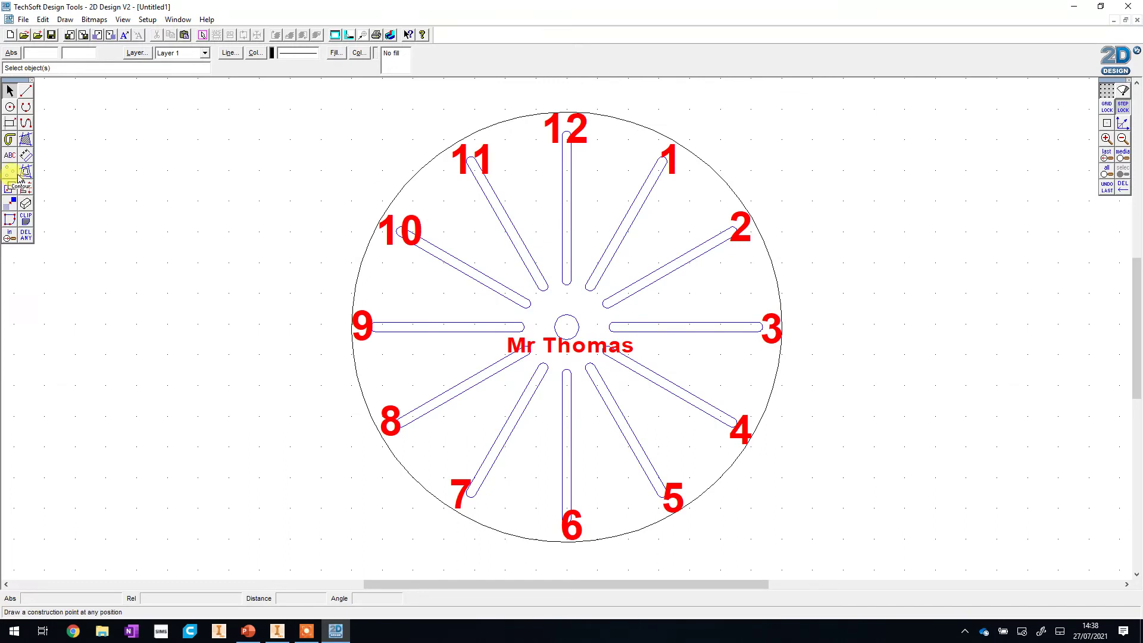
Step: Choose the horizontal rectangle tool from the Shapes flyout on the left toolbar
{"action": "left_click", "coordinate": [16, 128]}
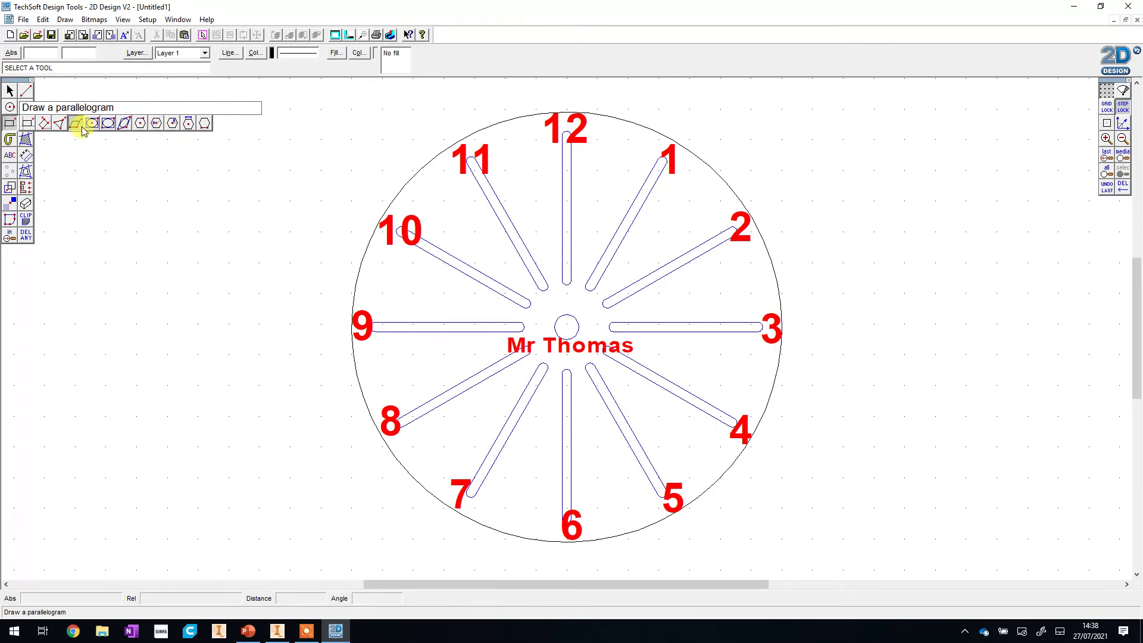
{"action": "left_click", "coordinate": [10, 124]}
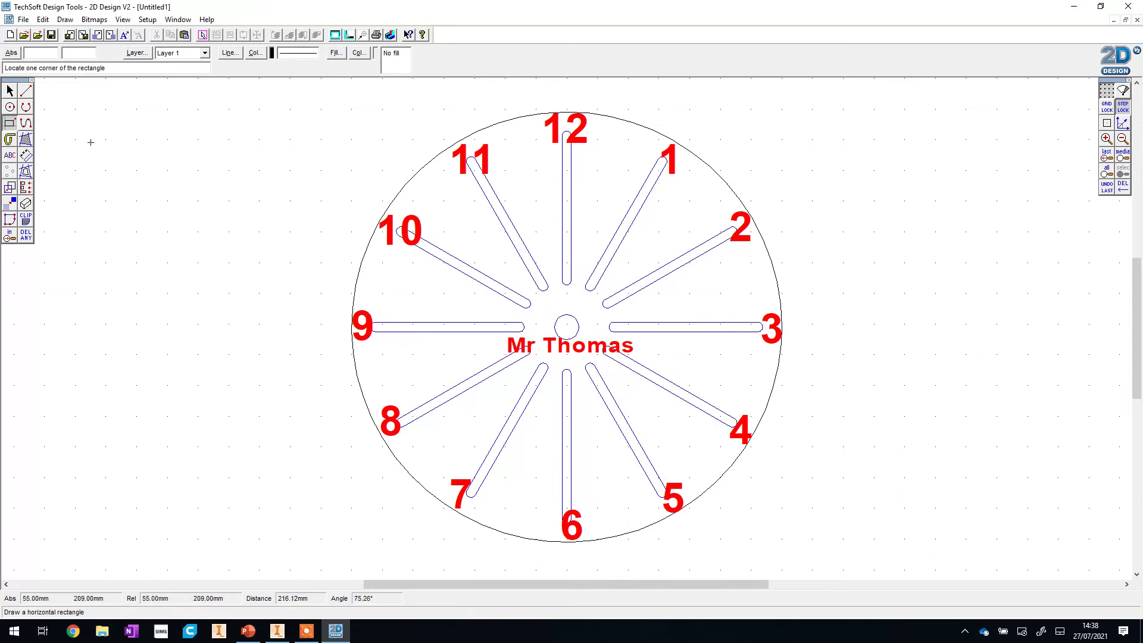
Step: In Save As, browse to Documents > Technology > Year 8 Clock and name the file 'Clock Face 2D Design'
{"action": "left_click", "coordinate": [22, 24]}
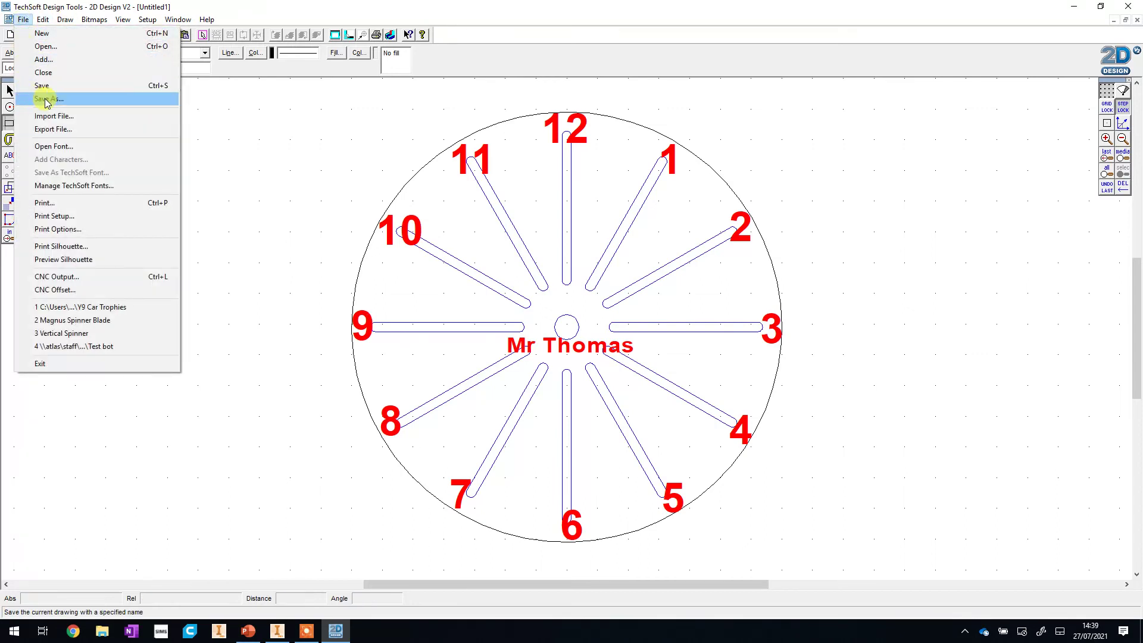
{"action": "left_click", "coordinate": [47, 97]}
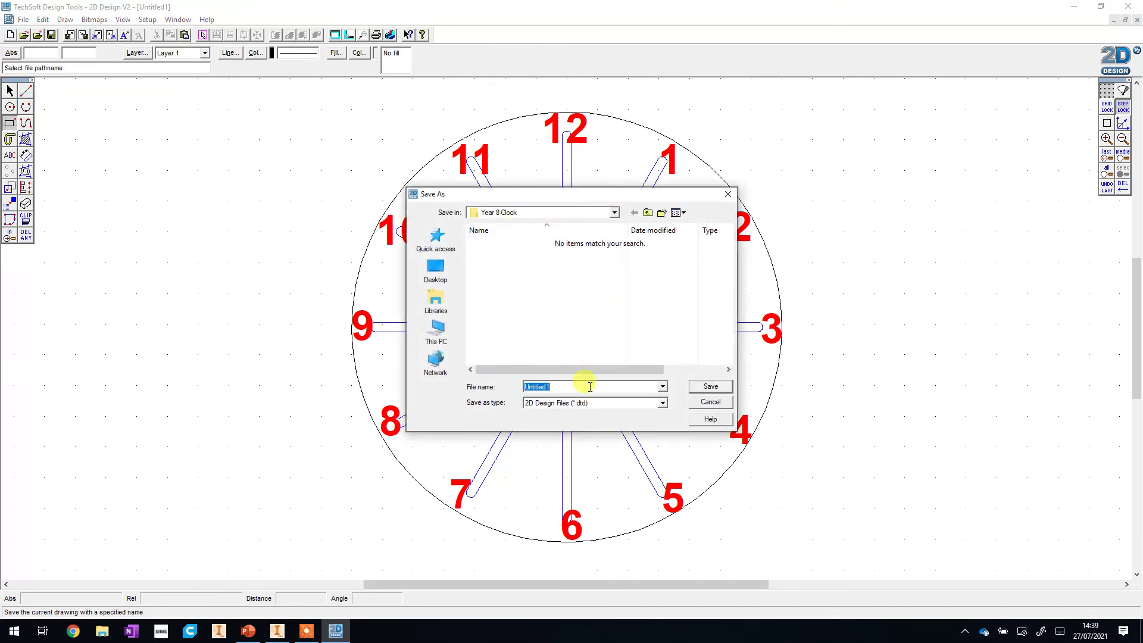
{"action": "left_click", "coordinate": [613, 216]}
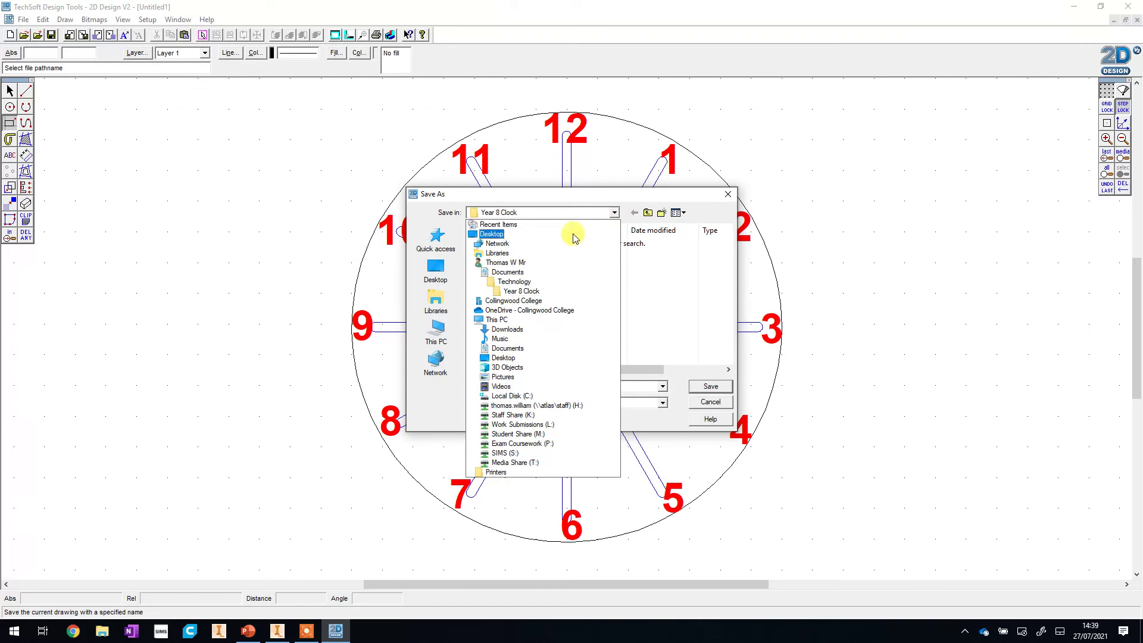
{"action": "left_click", "coordinate": [511, 262]}
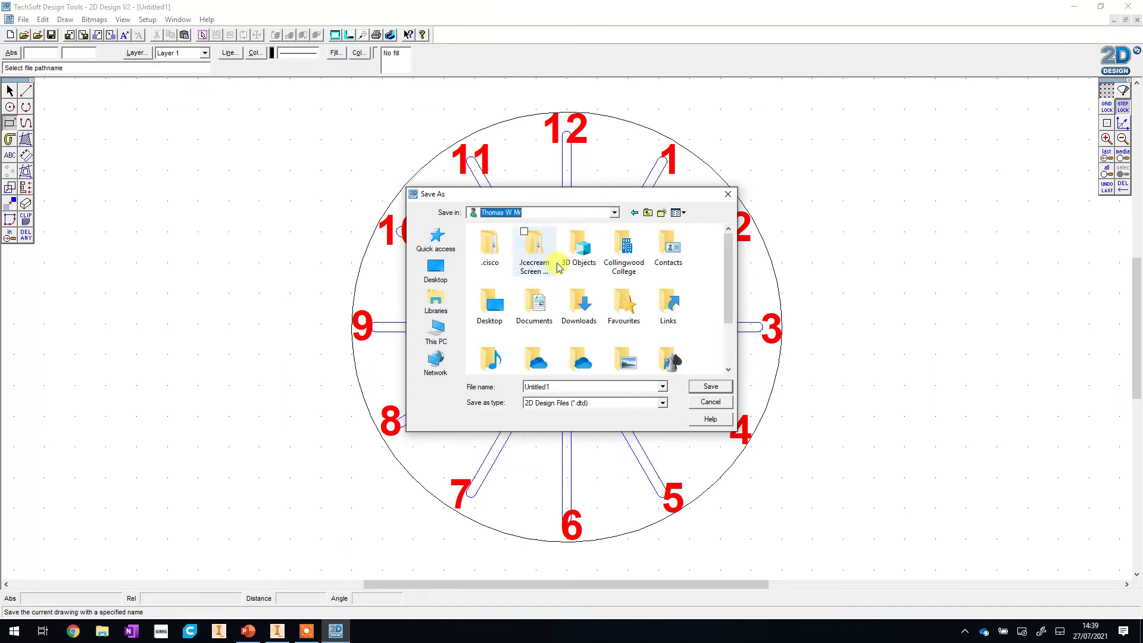
{"action": "double_click", "coordinate": [539, 305]}
{"action": "scroll", "coordinate": [536, 309], "scroll_direction": "down", "scroll_amount": 12}
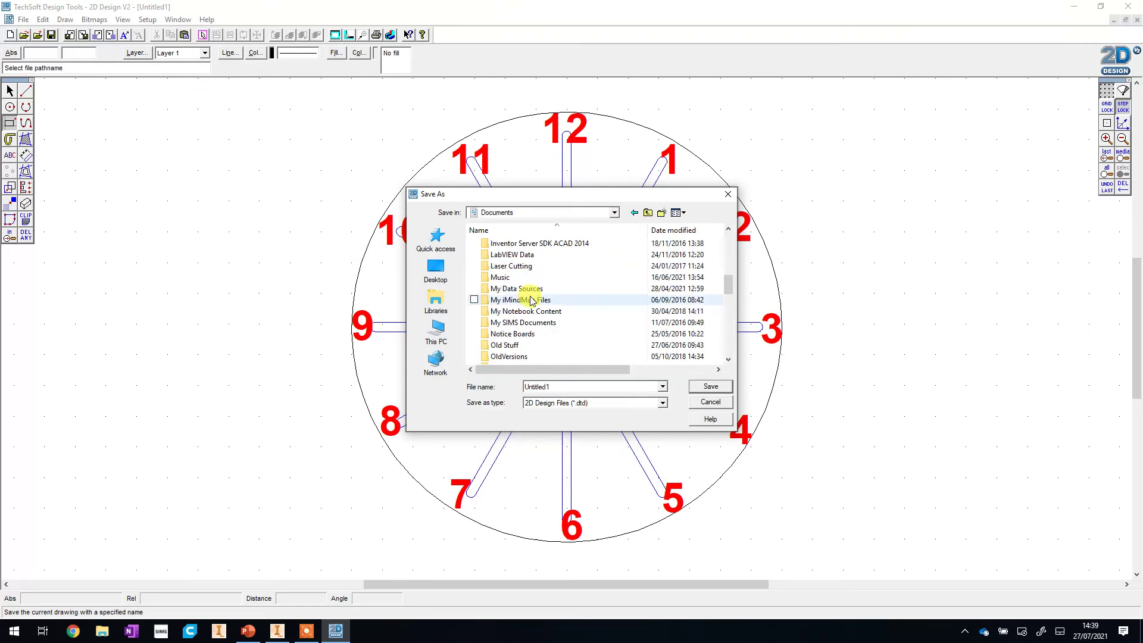
{"action": "scroll", "coordinate": [534, 312], "scroll_direction": "down", "scroll_amount": 3}
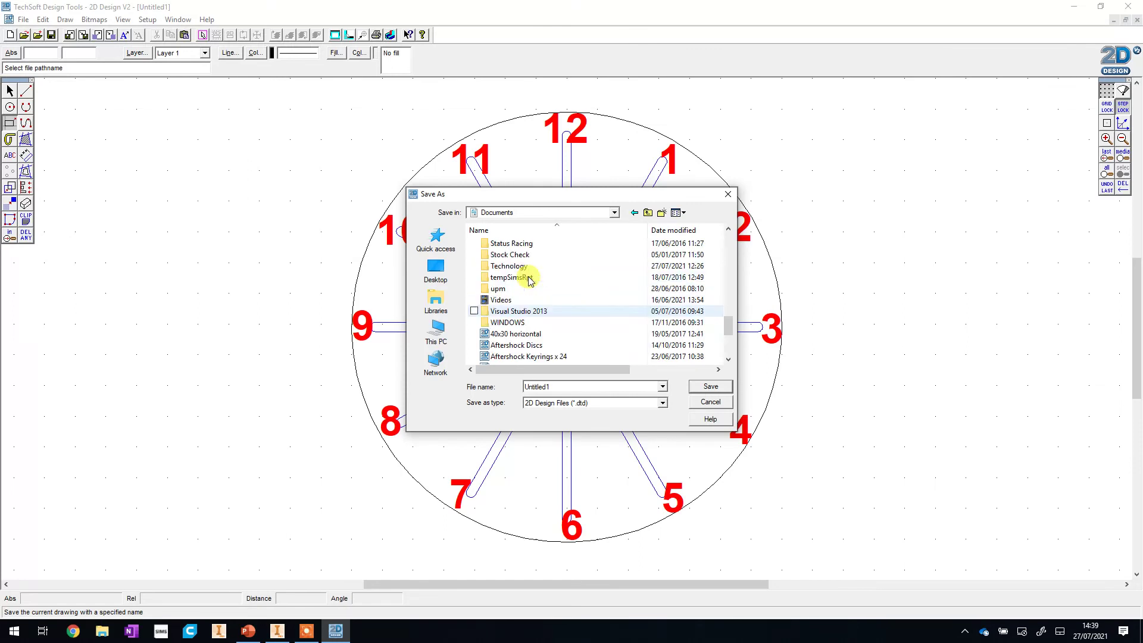
{"action": "left_click", "coordinate": [527, 268]}
{"action": "double_click", "coordinate": [528, 269]}
{"action": "double_click", "coordinate": [518, 244]}
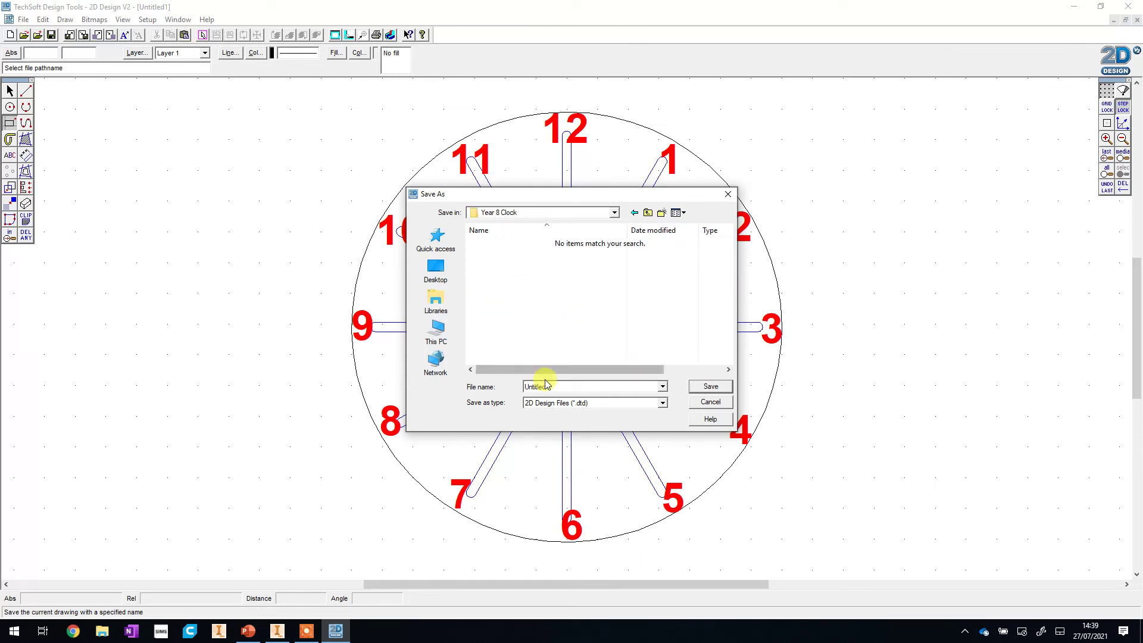
{"action": "type", "text": "Clock Face"}
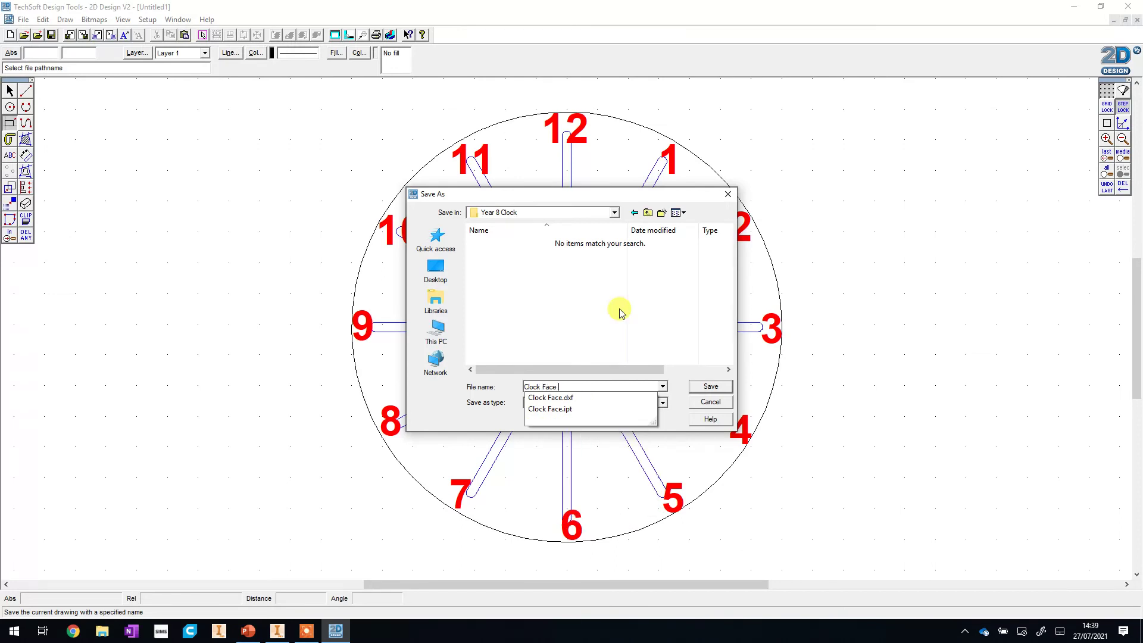
{"action": "type", "text": " 2D Design"}
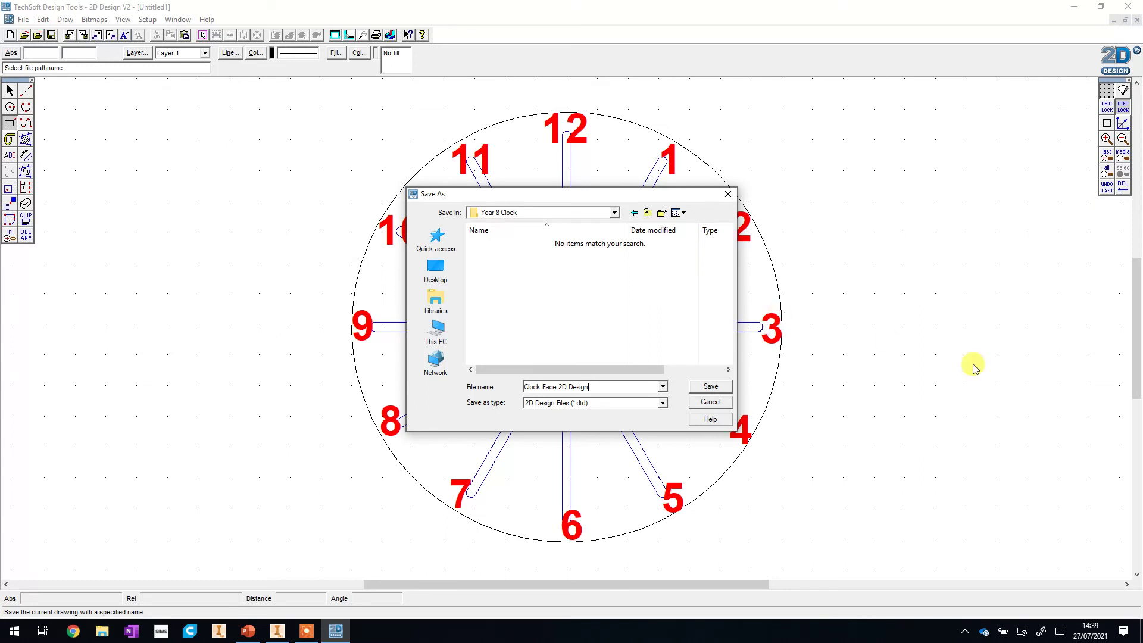
{"action": "left_click", "coordinate": [728, 386]}
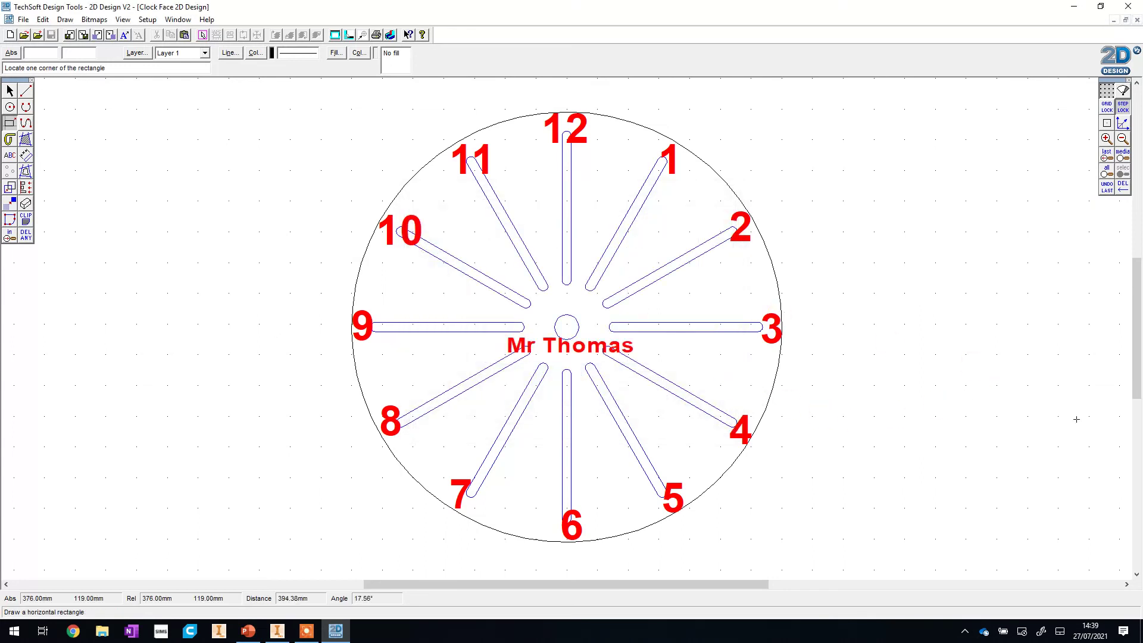